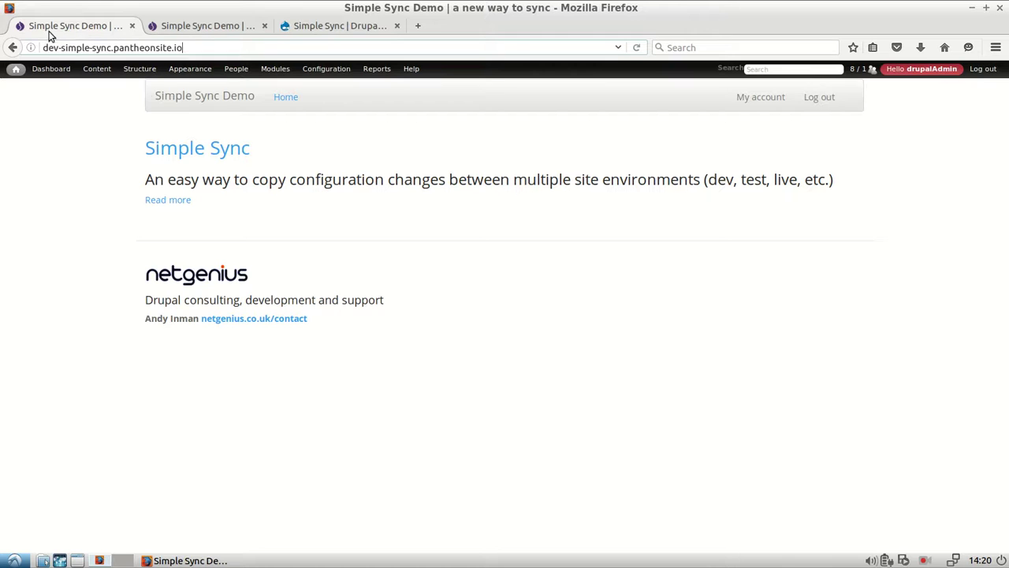
- Compare the Simple Sync Demo home pages of the Dev and Test sites
left_click(178, 27)
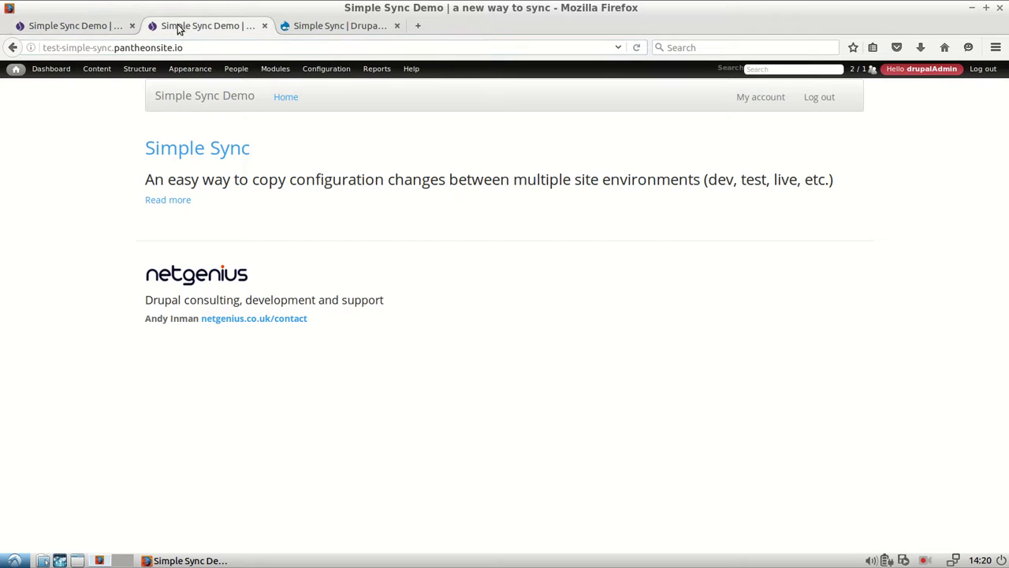
left_click(71, 27)
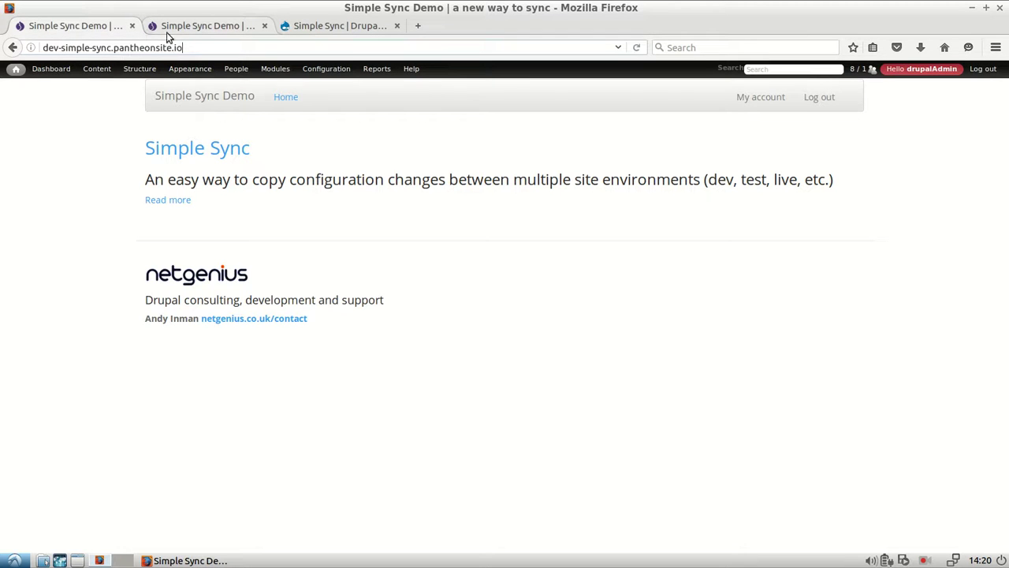
left_click(180, 30)
left_click(74, 29)
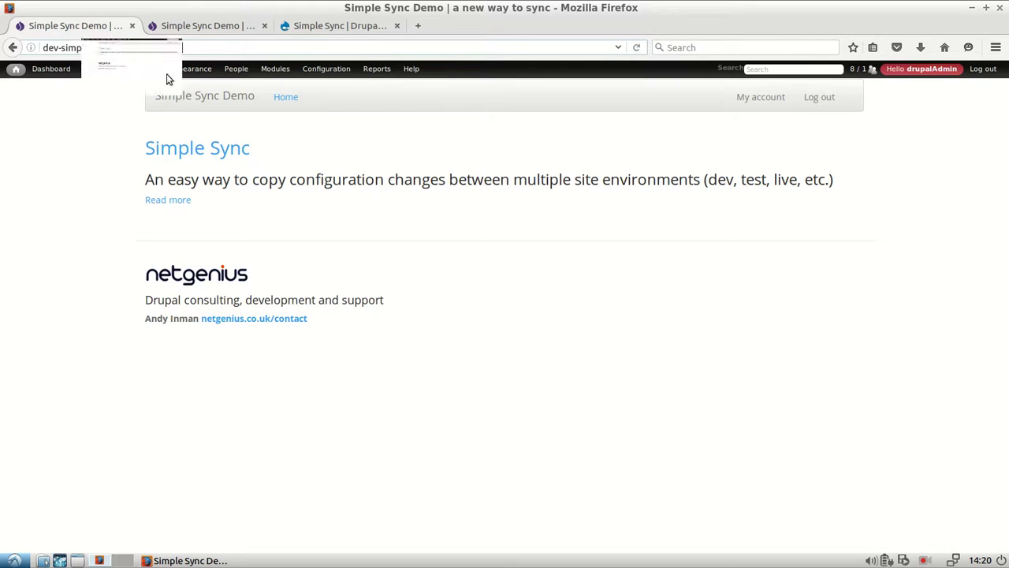
- Open the Tags vocabulary's term list on the Dev site and view its hierarchy
mouse_move(142, 69)
mouse_move(155, 107)
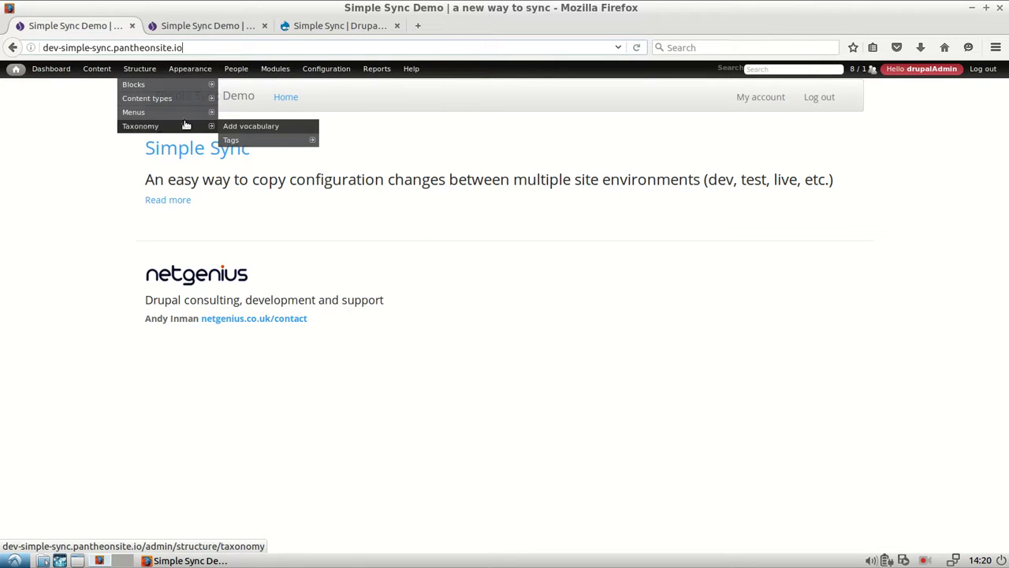
mouse_move(158, 127)
left_click(234, 141)
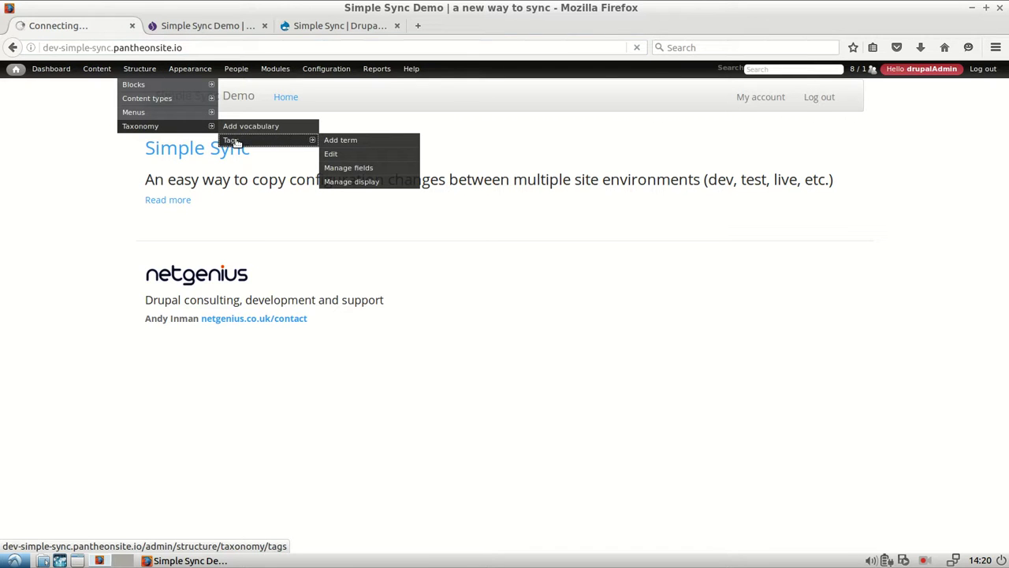
scroll(116, 336, "down", 3)
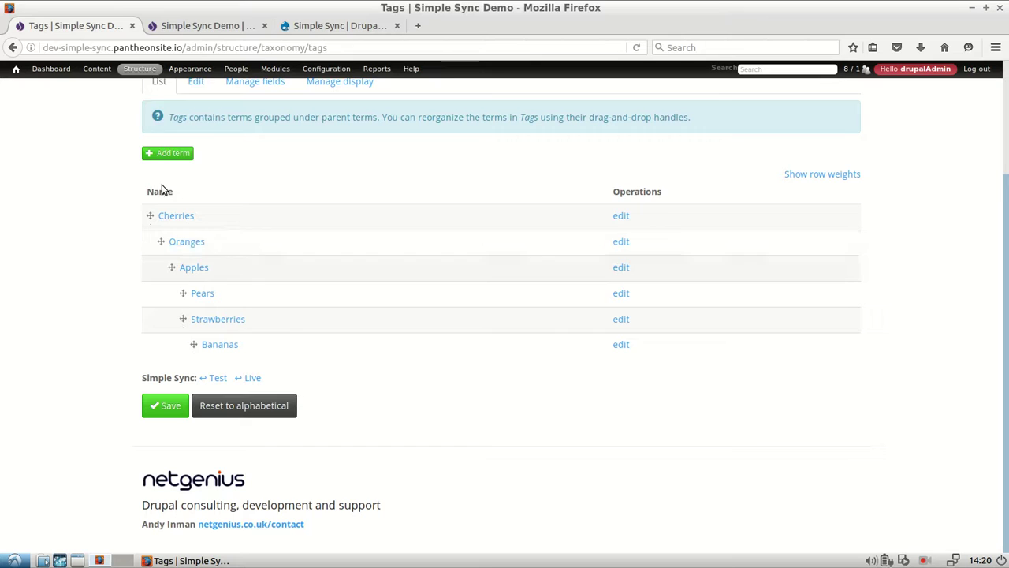
- Open the Tags vocabulary's term list on the Test site and view its hierarchy
left_click(186, 28)
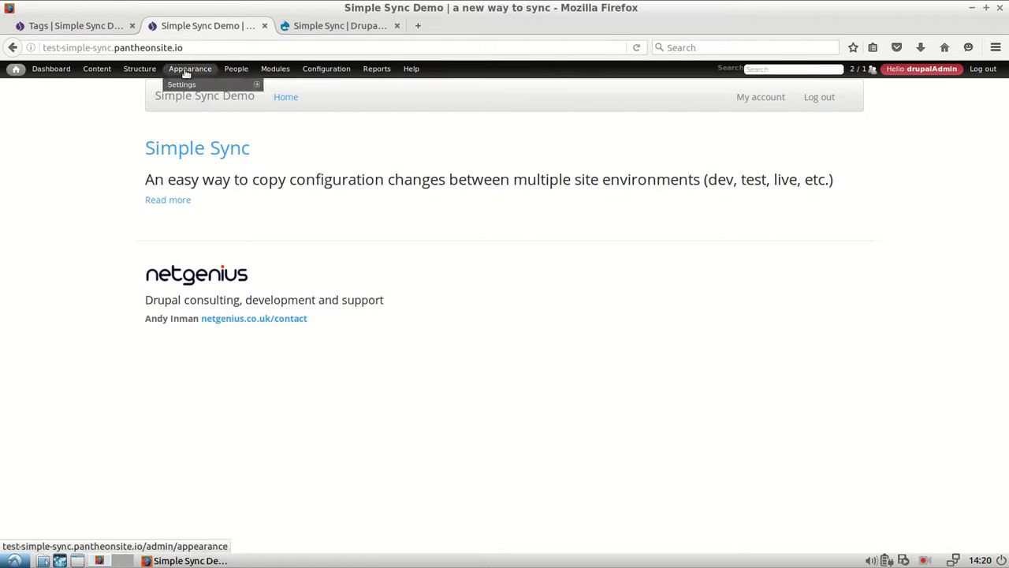
mouse_move(201, 126)
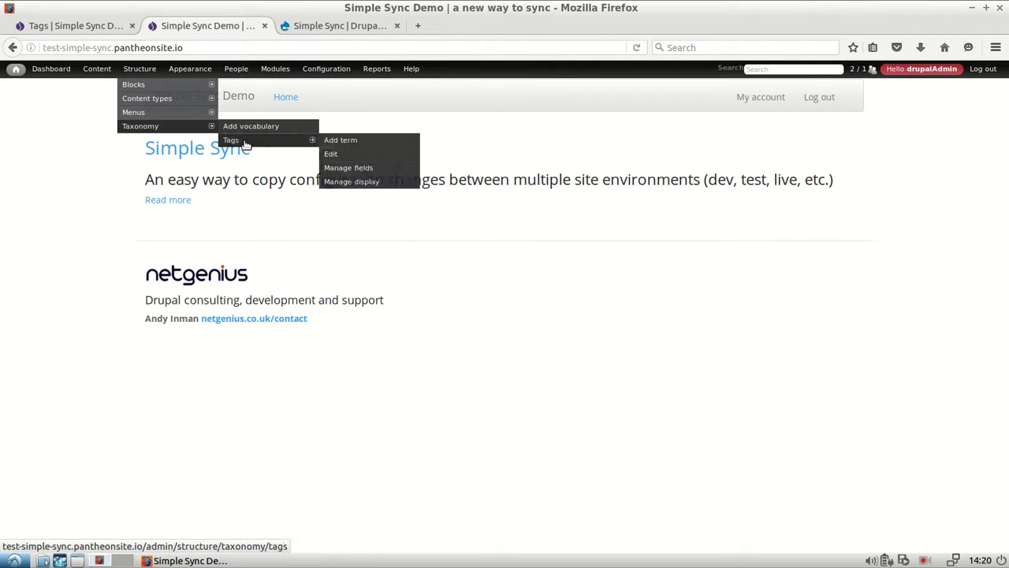
left_click(233, 142)
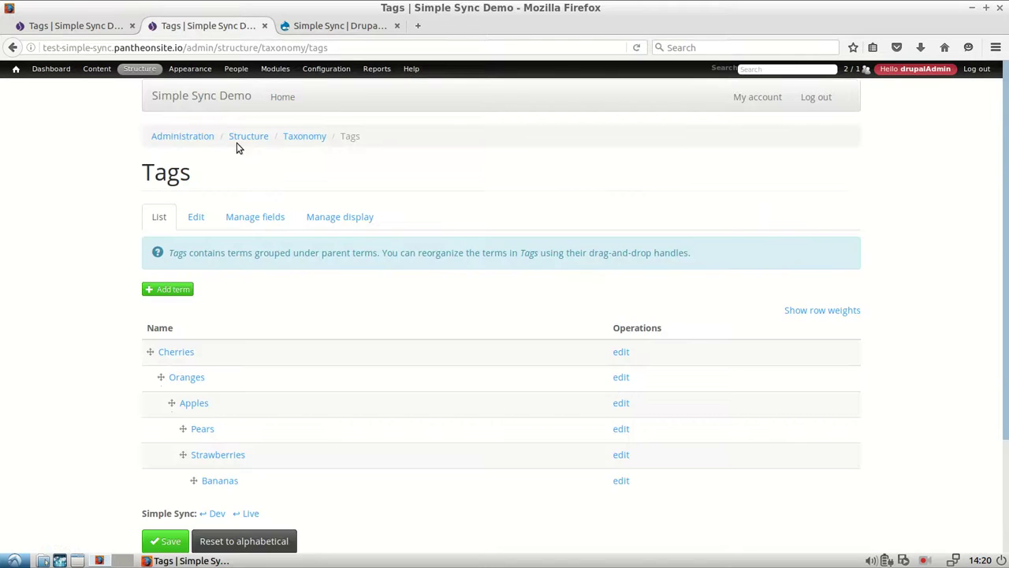
scroll(37, 428, "down", 3)
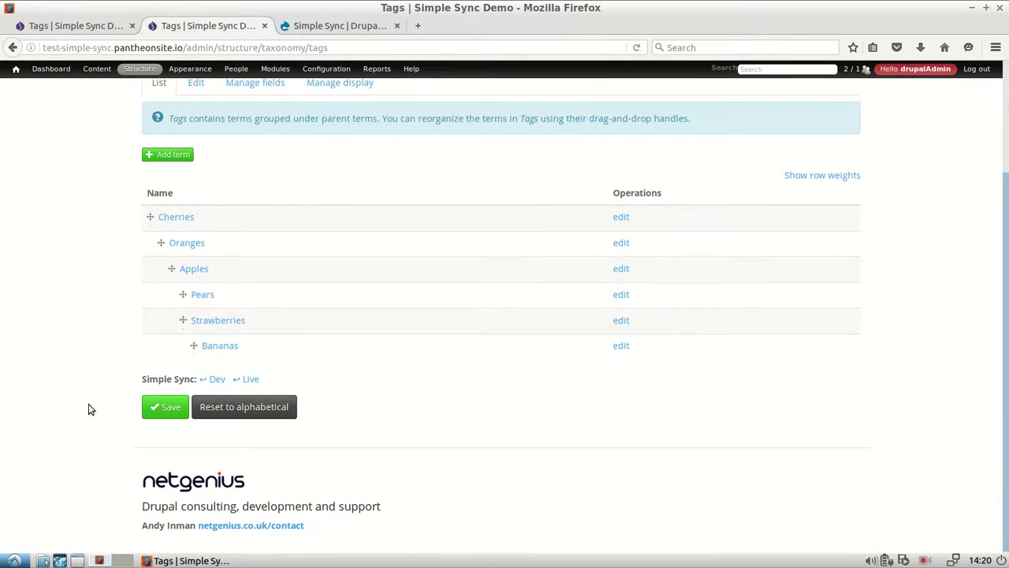
scroll(90, 408, "up", 2)
- On the Dev site, nest Bananas under Cherries, make Apples top-level, nest Oranges under Strawberries, and save the Tags order
left_click(66, 26)
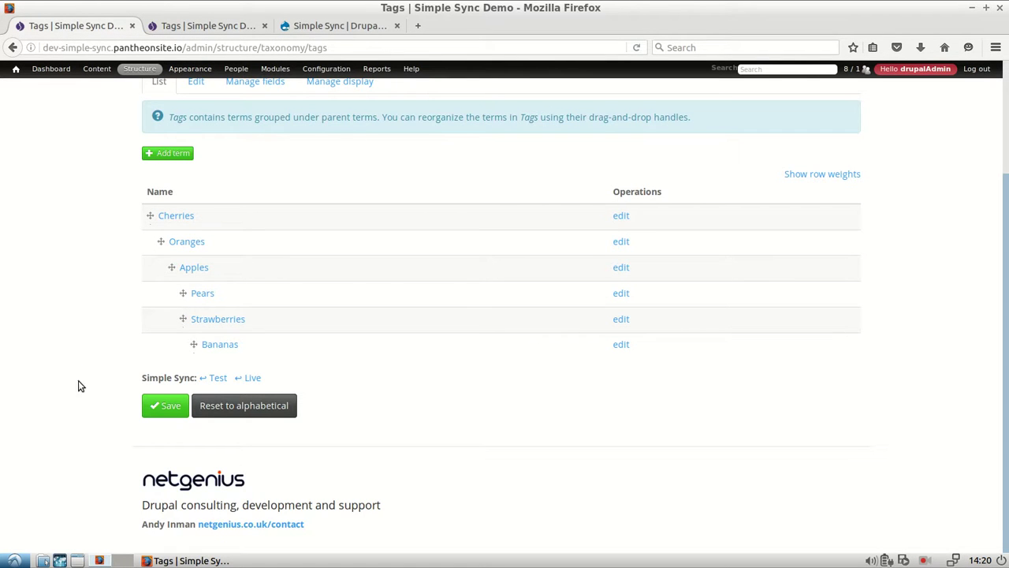
left_click_drag(193, 344, 146, 240)
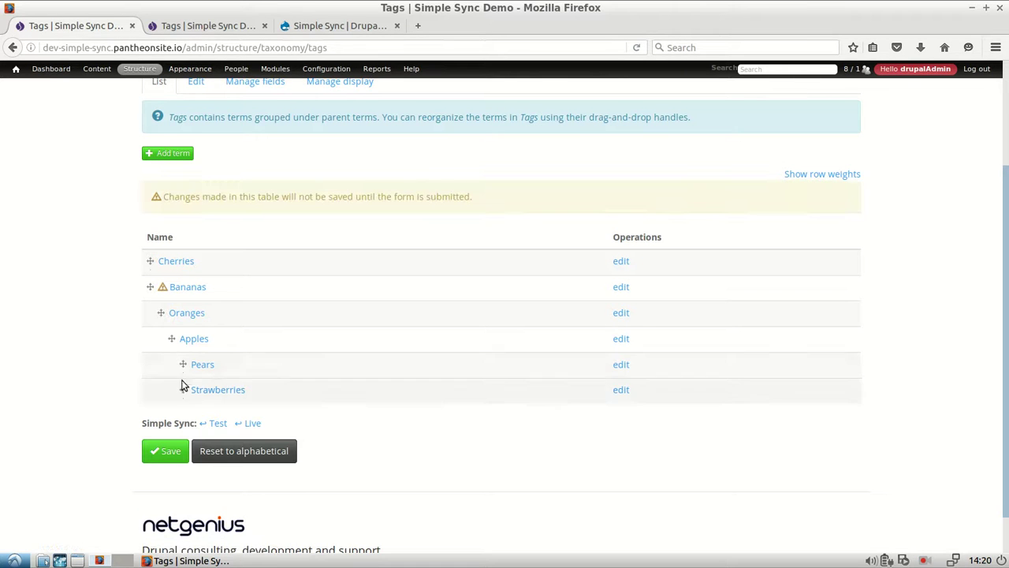
left_click_drag(169, 342, 161, 394)
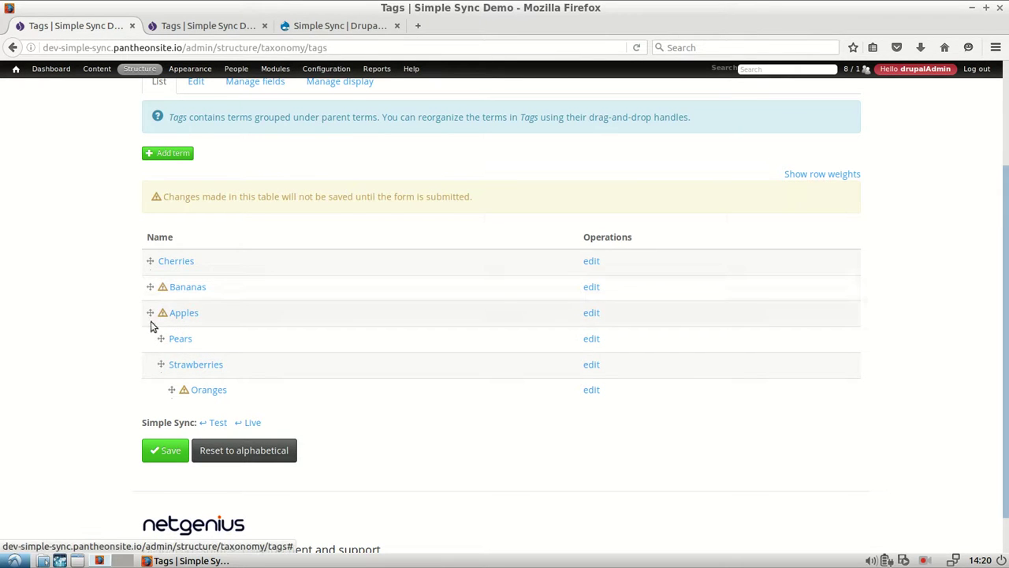
left_click_drag(149, 286, 181, 290)
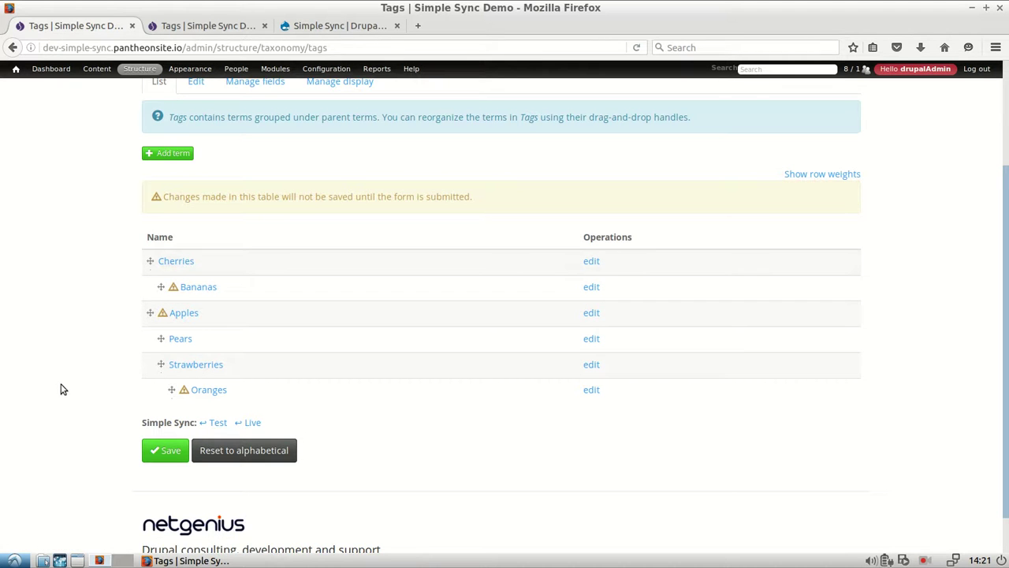
scroll(63, 389, "down", 1)
left_click(166, 407)
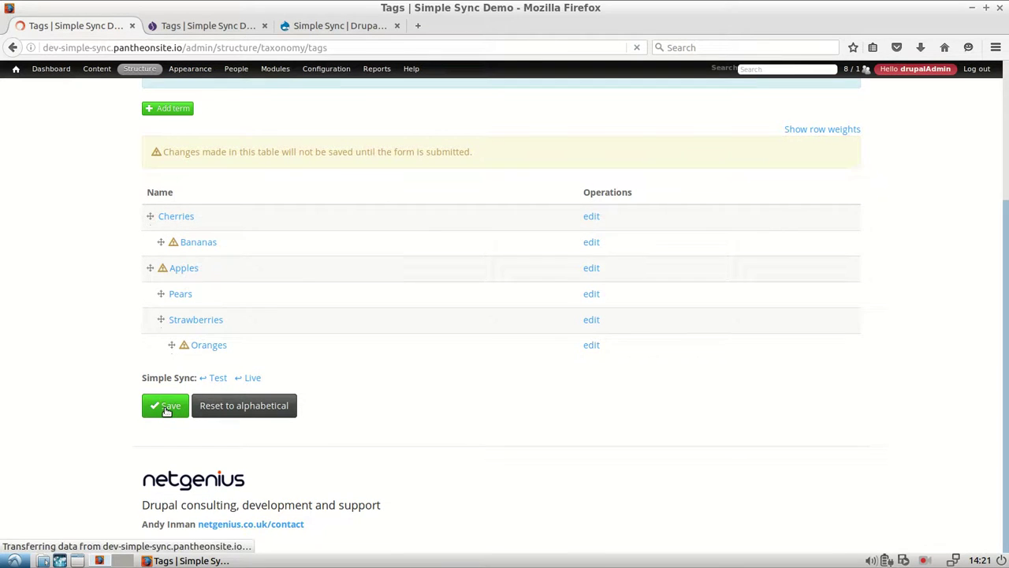
scroll(78, 365, "down", 4)
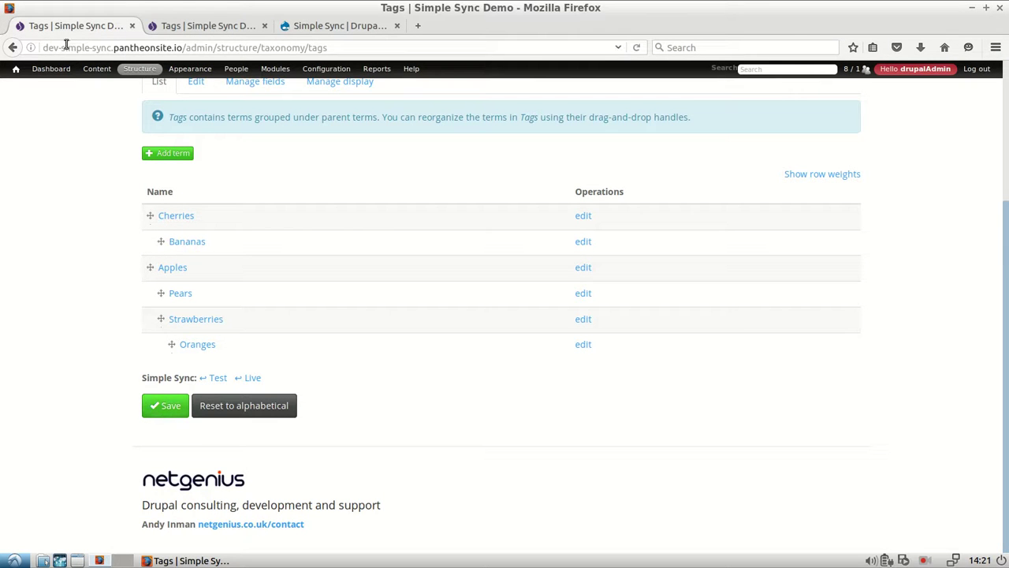
- On the Test site's Tags list, run Simple Sync against Dev and review the listed differences
left_click(186, 29)
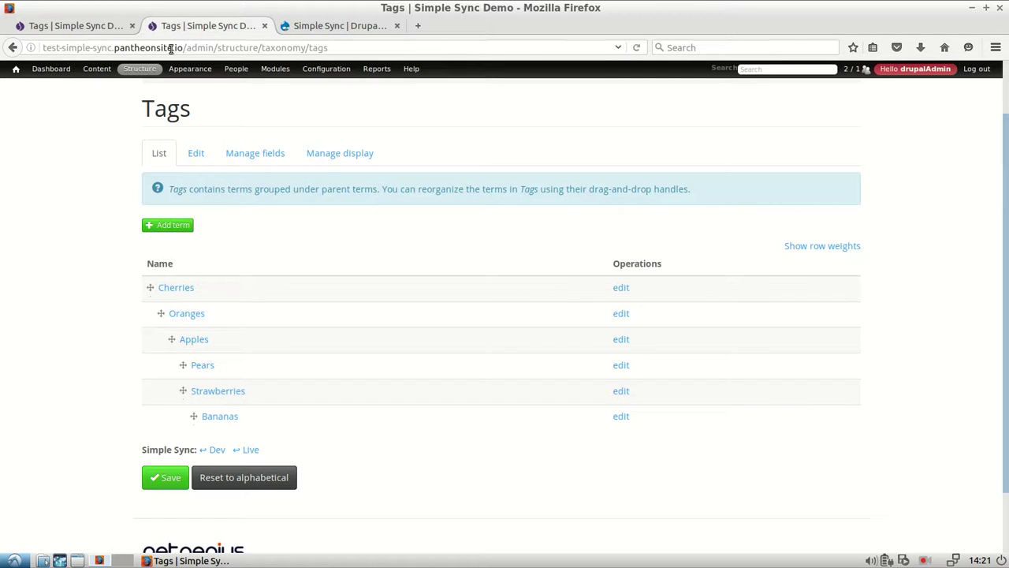
mouse_move(142, 66)
scroll(79, 425, "down", 2)
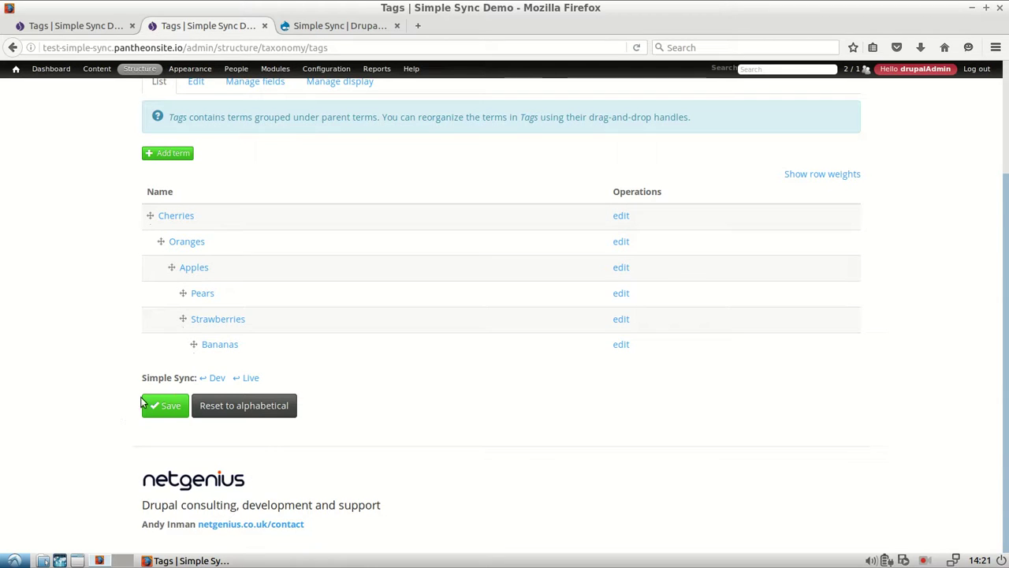
left_click(215, 381)
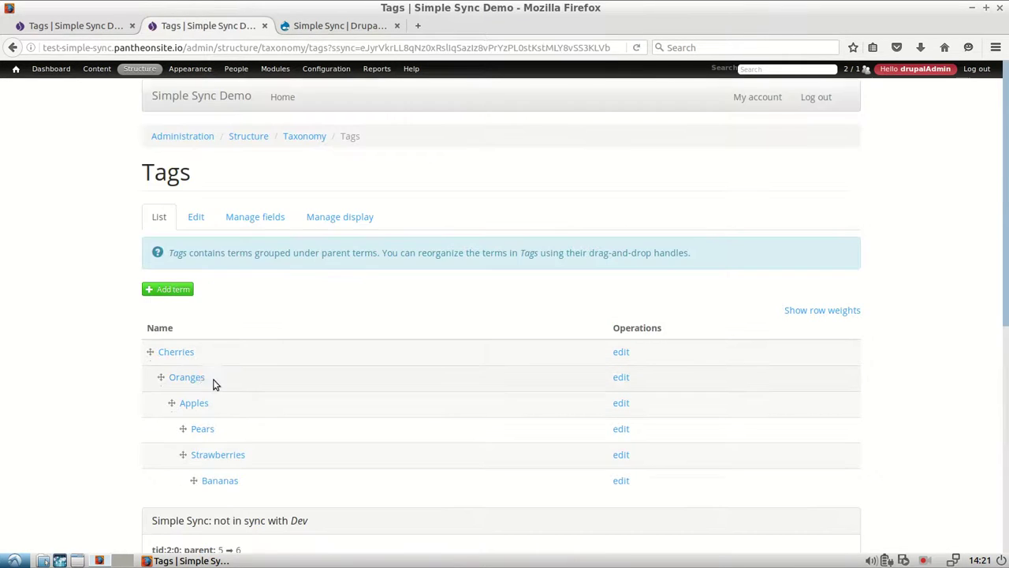
scroll(79, 407, "down", 3)
scroll(78, 407, "down", 5)
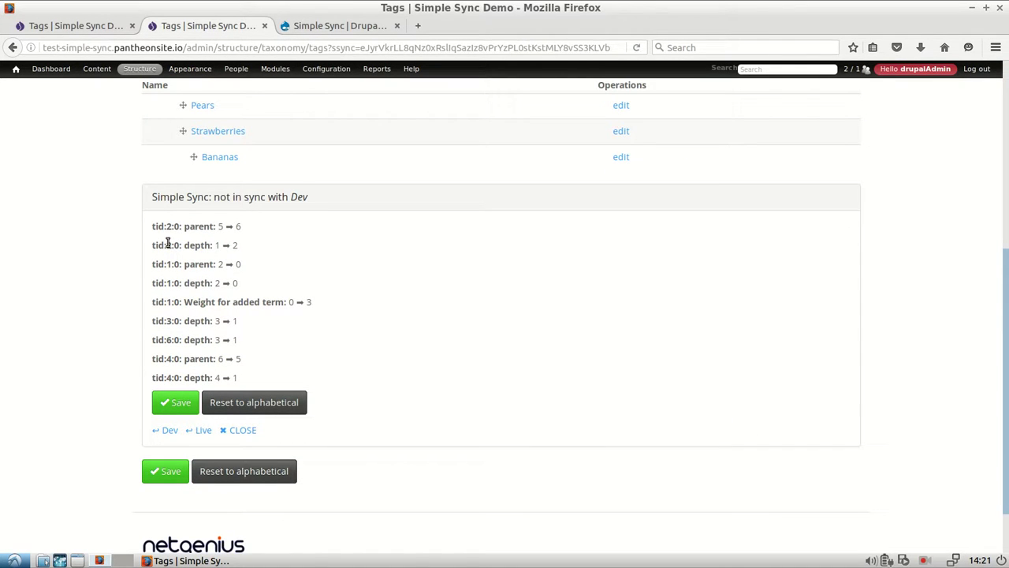
- Save the synced Tags changes on the Test site and compare its term hierarchy with Dev's
left_click(177, 406)
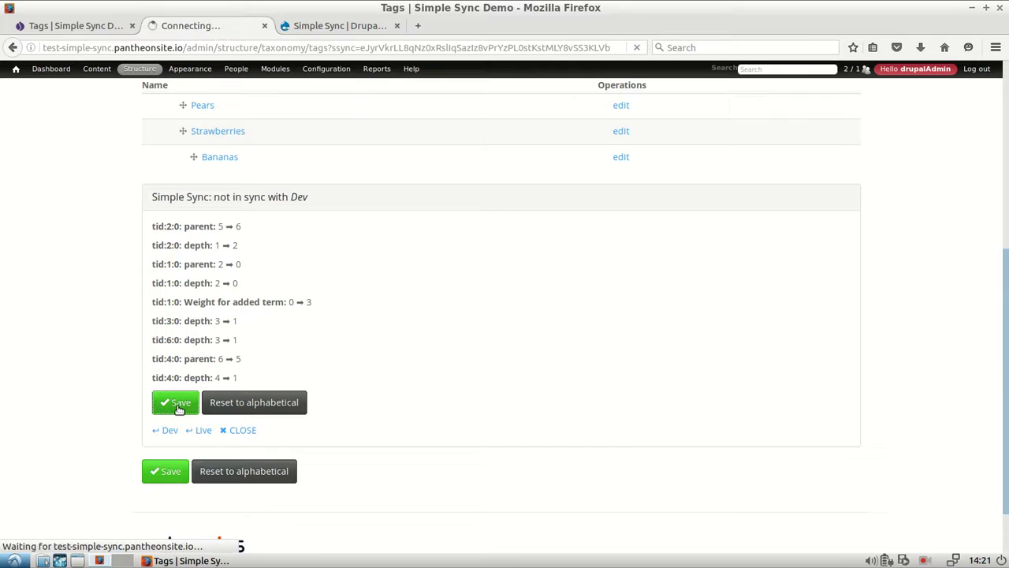
scroll(144, 264, "down", 5)
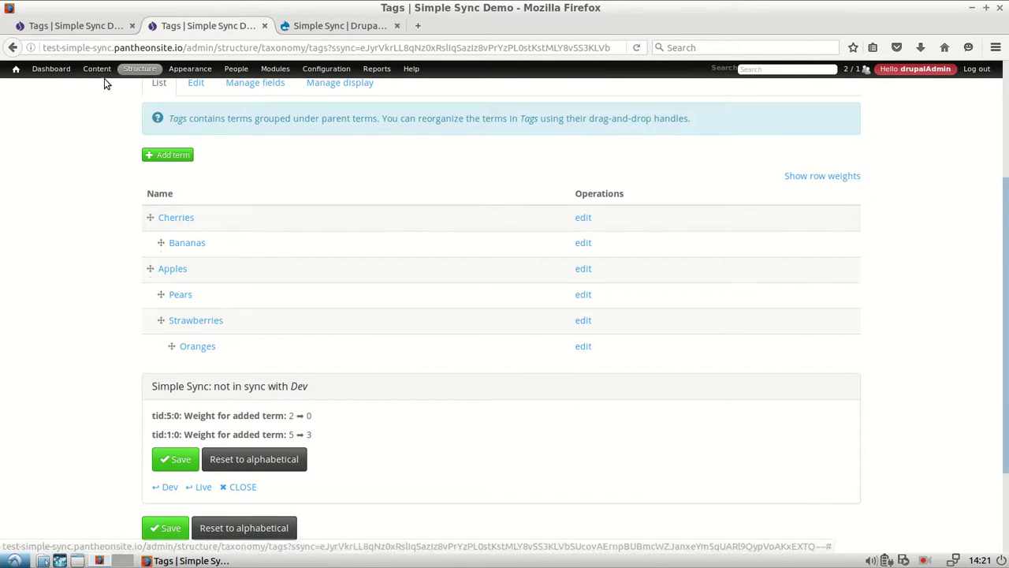
left_click(90, 27)
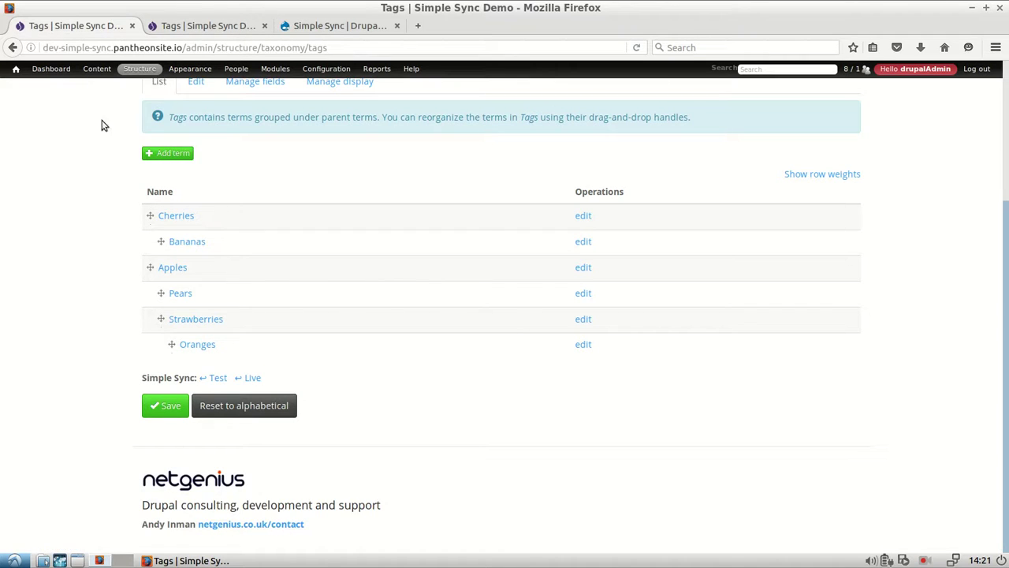
left_click(184, 26)
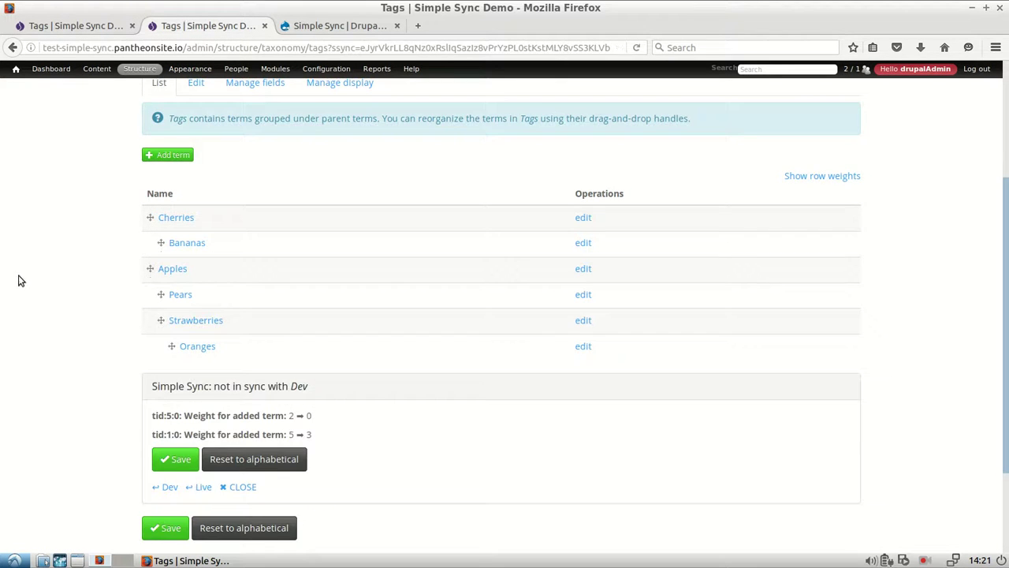
scroll(29, 278, "up", 4)
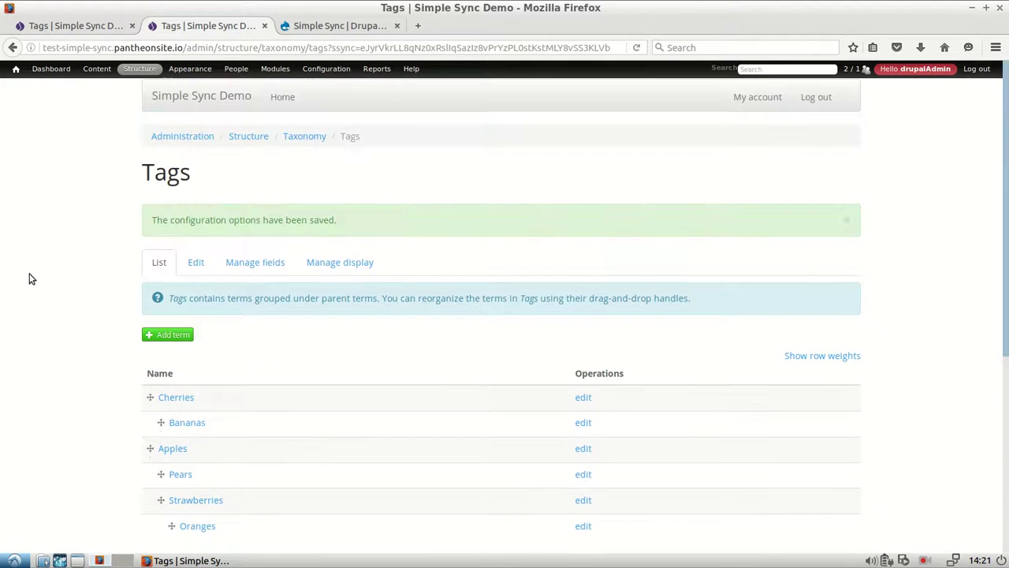
- In the Dev site's permissions, revoke View user profiles, Change own username and Cancel own user account from the test role
left_click(70, 26)
mouse_move(239, 73)
left_click(241, 99)
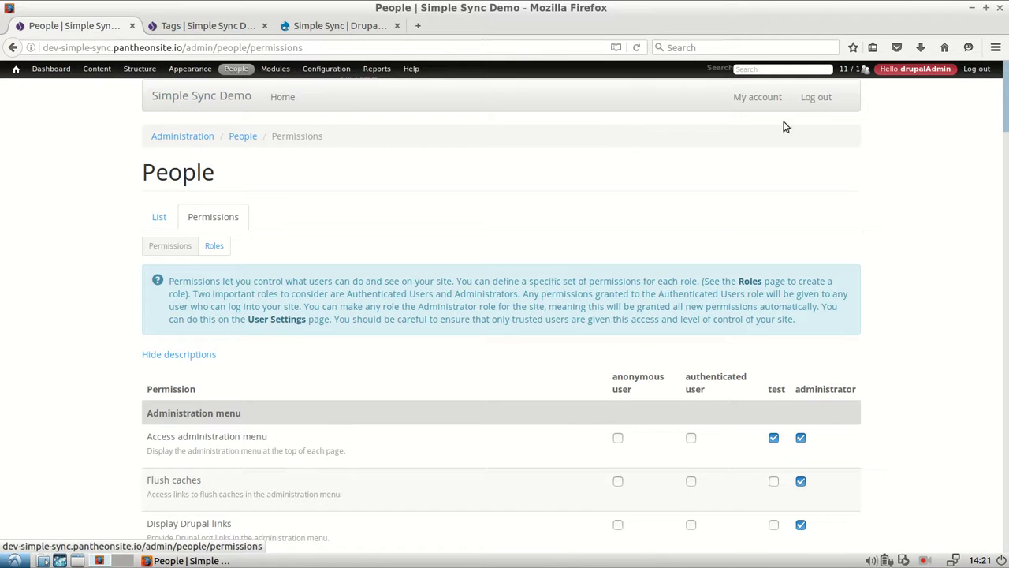
left_click_drag(1005, 121, 1005, 521)
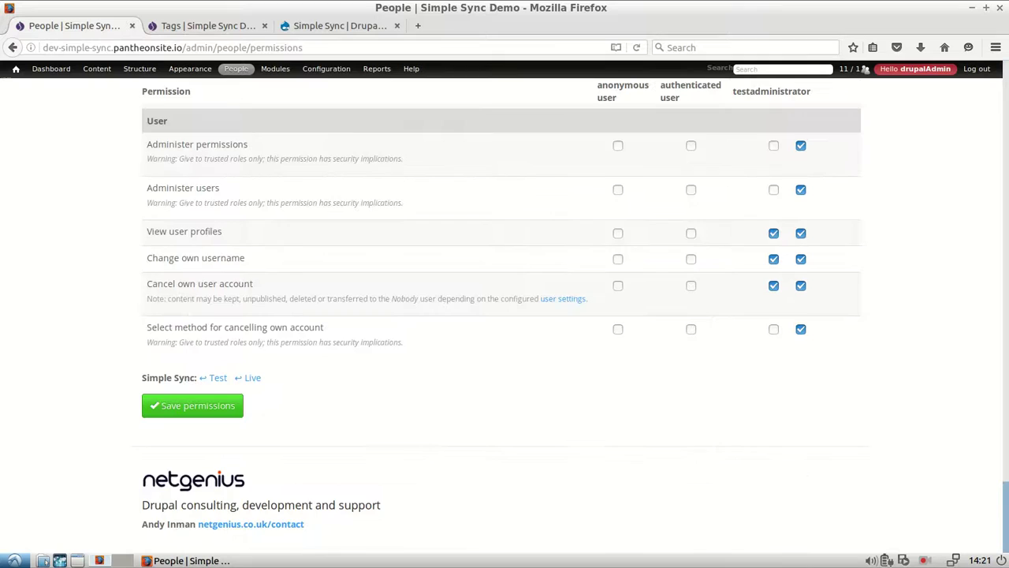
scroll(1005, 546, "up", 3)
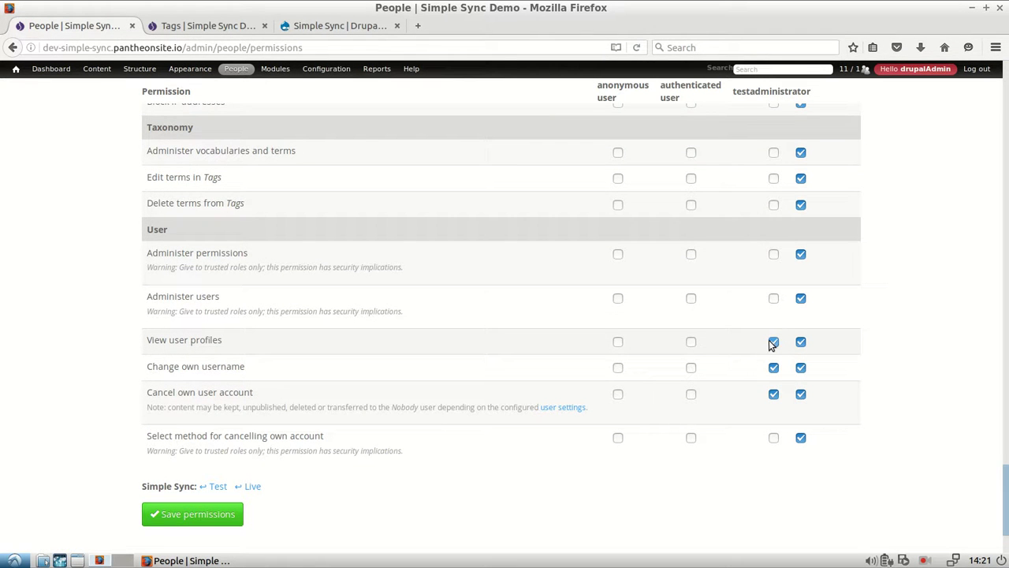
left_click(773, 367)
left_click(774, 393)
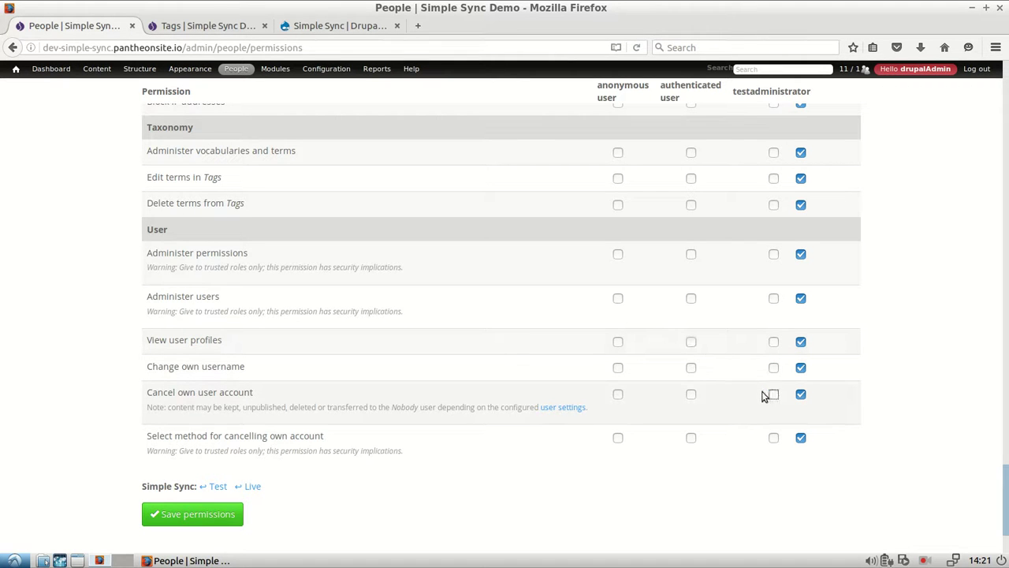
- Grant View user profiles, Change own username and Cancel own user account to authenticated users, and save the permissions
left_click(691, 344)
left_click(690, 369)
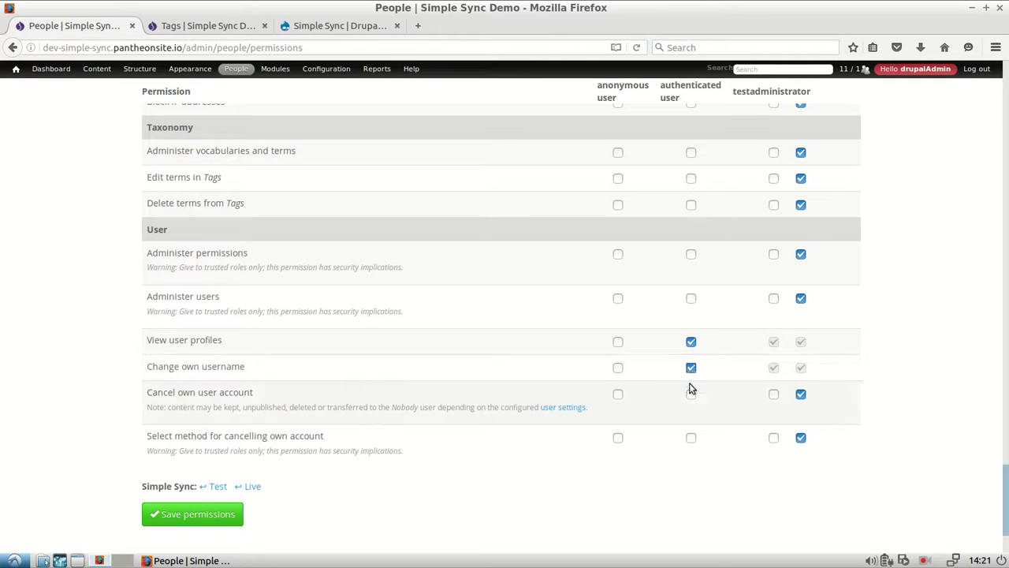
left_click(690, 396)
left_click(179, 515)
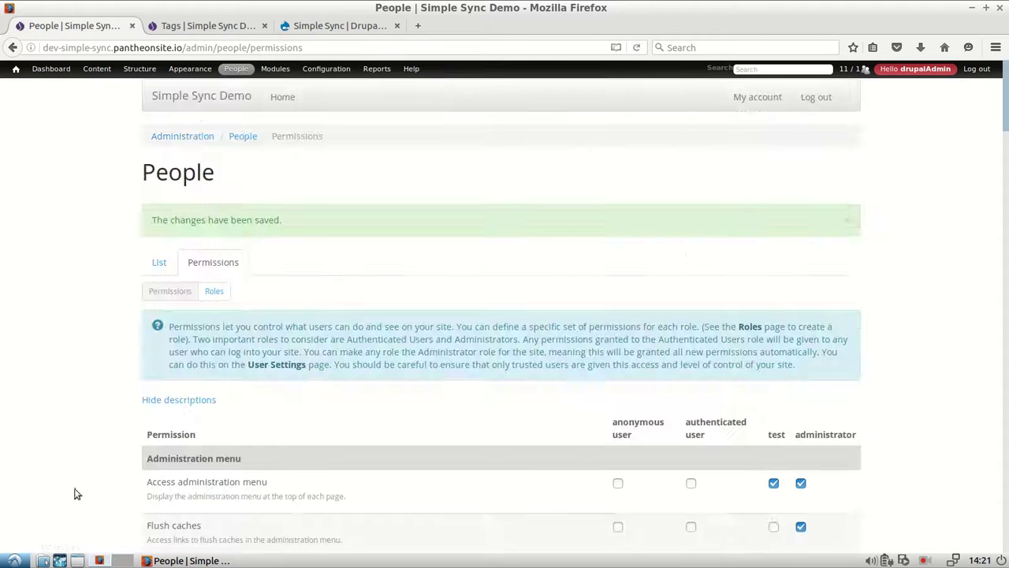
- On the Test site's permissions page, sync the user permissions from Dev with Simple Sync and save them
left_click(188, 26)
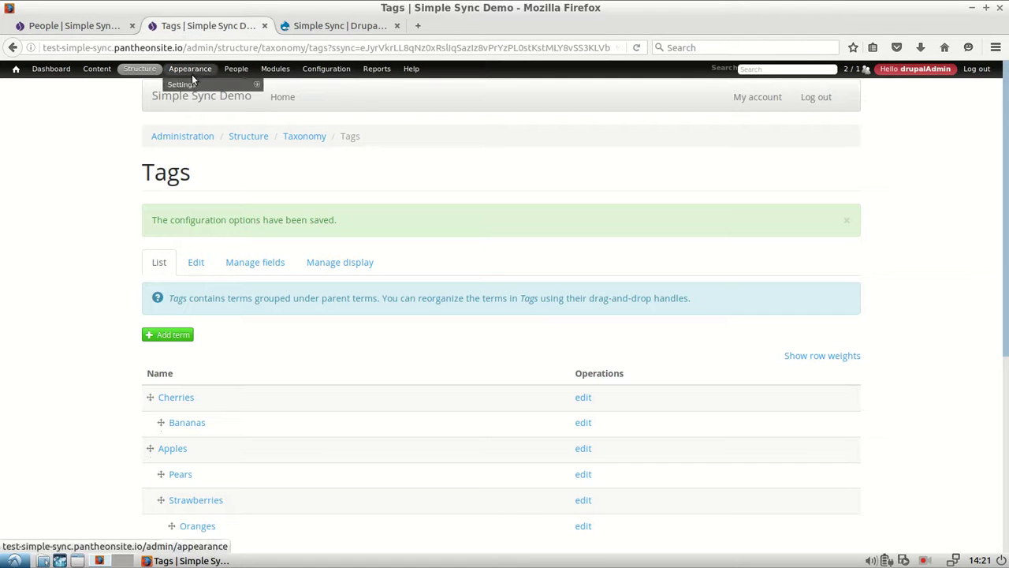
mouse_move(136, 69)
mouse_move(230, 71)
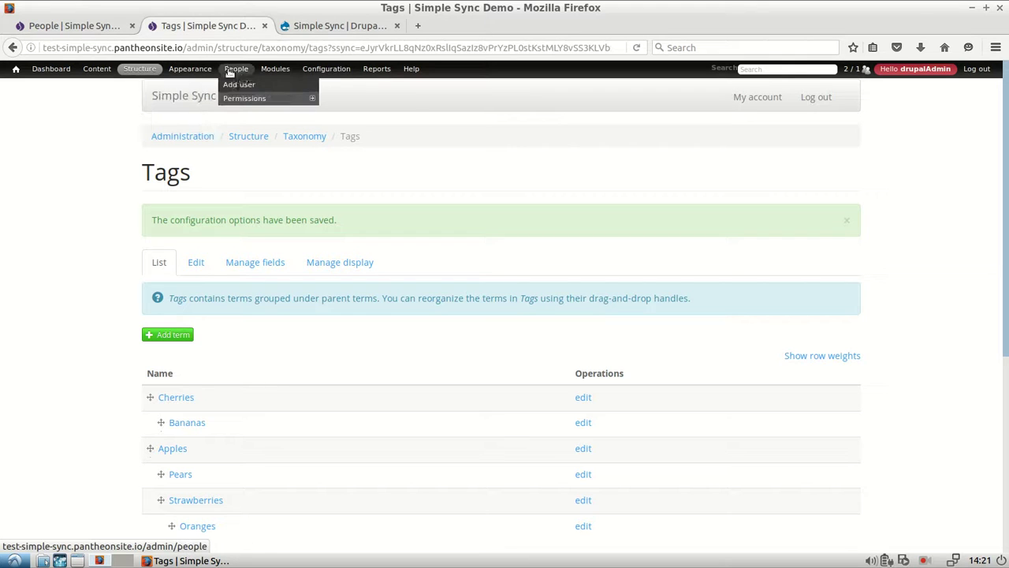
left_click(236, 99)
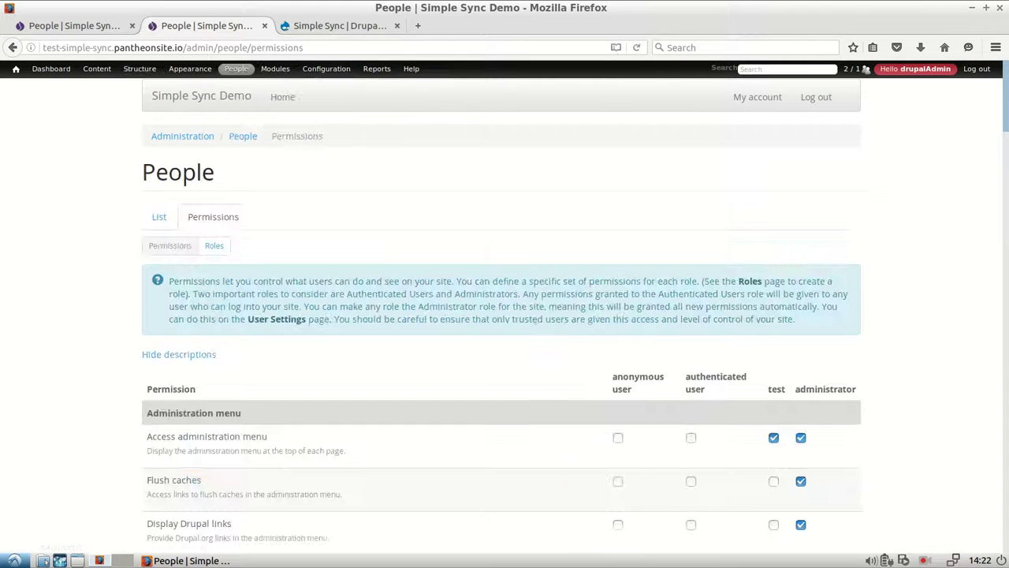
left_click_drag(1004, 120, 994, 407)
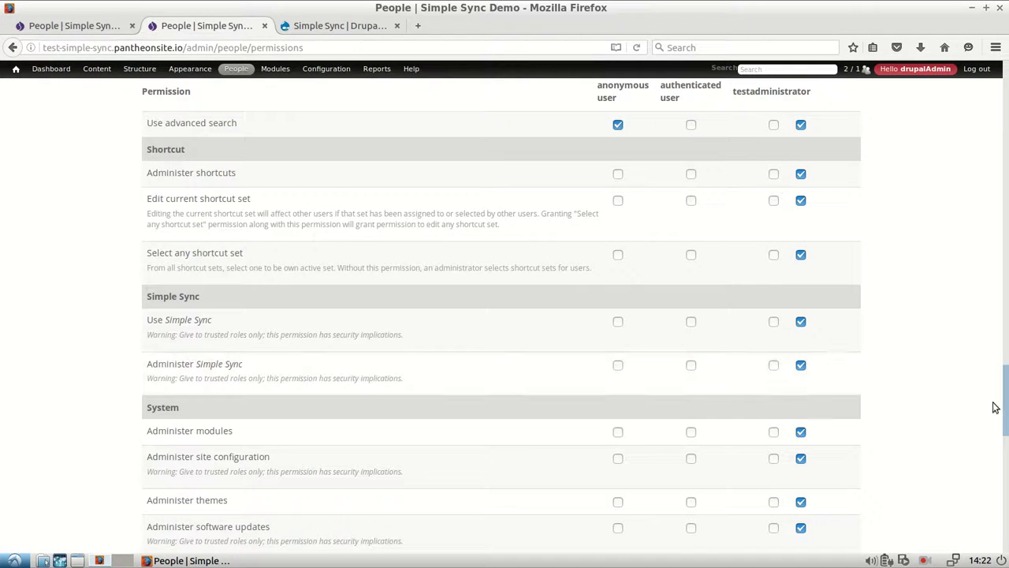
scroll(1005, 419, "down", 10)
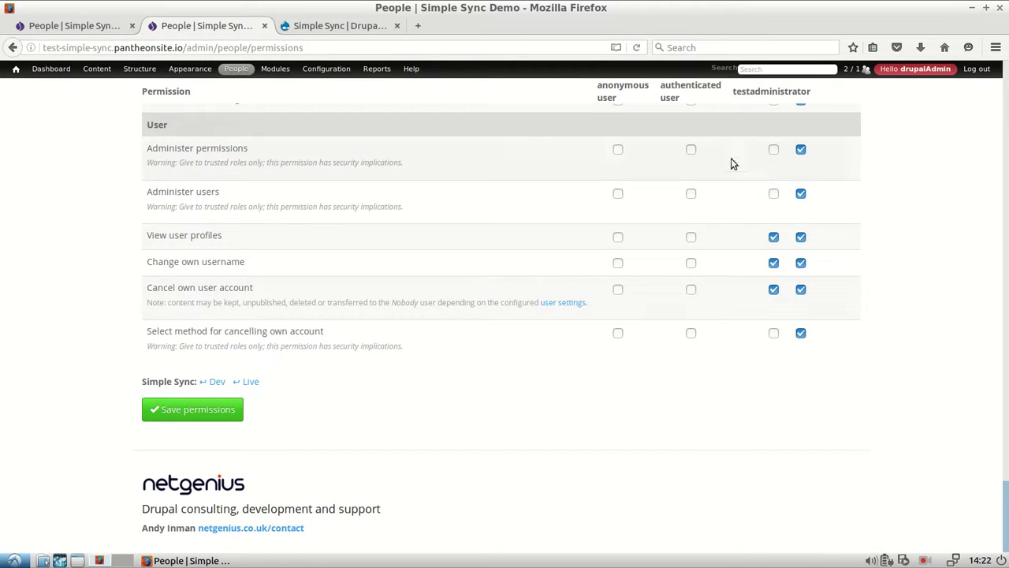
left_click(215, 385)
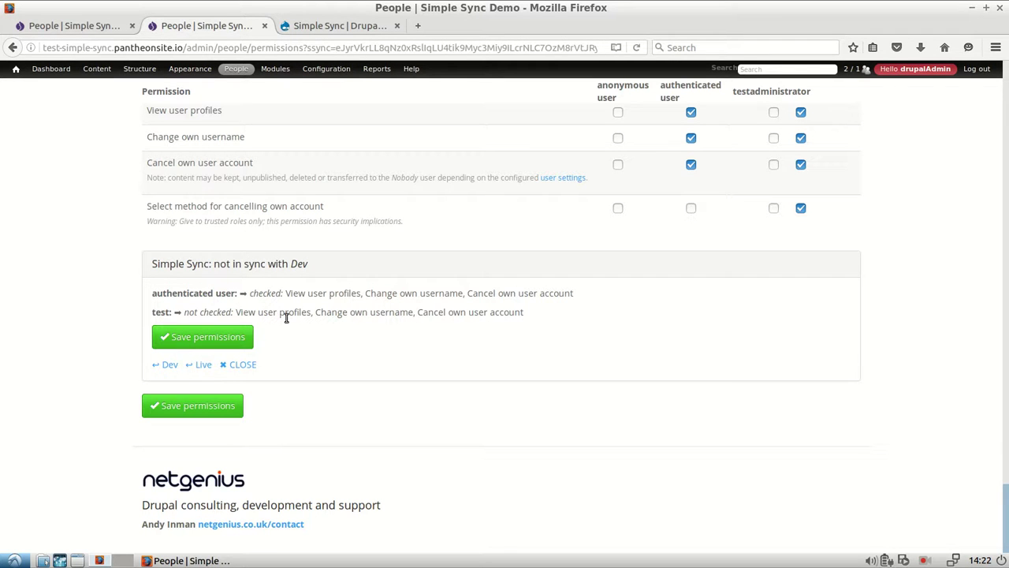
left_click(184, 339)
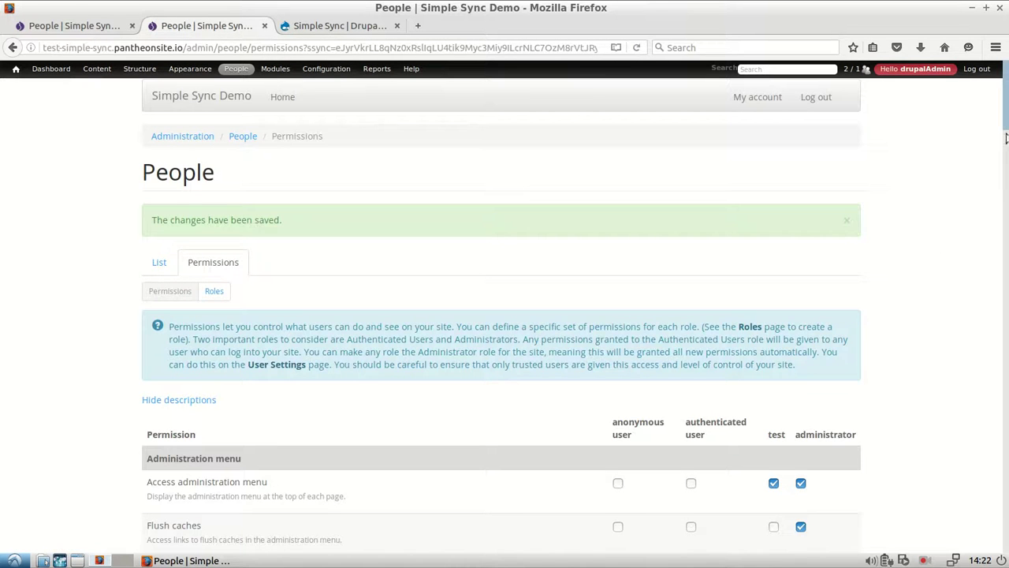
- Compare the User section of the Test site's permissions with the same section on the Dev site
scroll(920, 534, "down", 20)
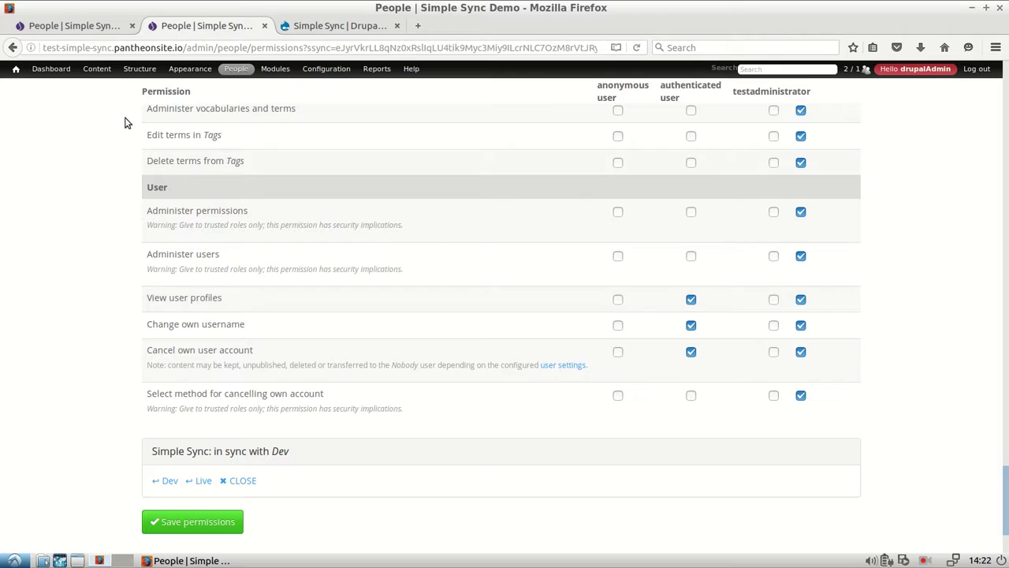
left_click(67, 30)
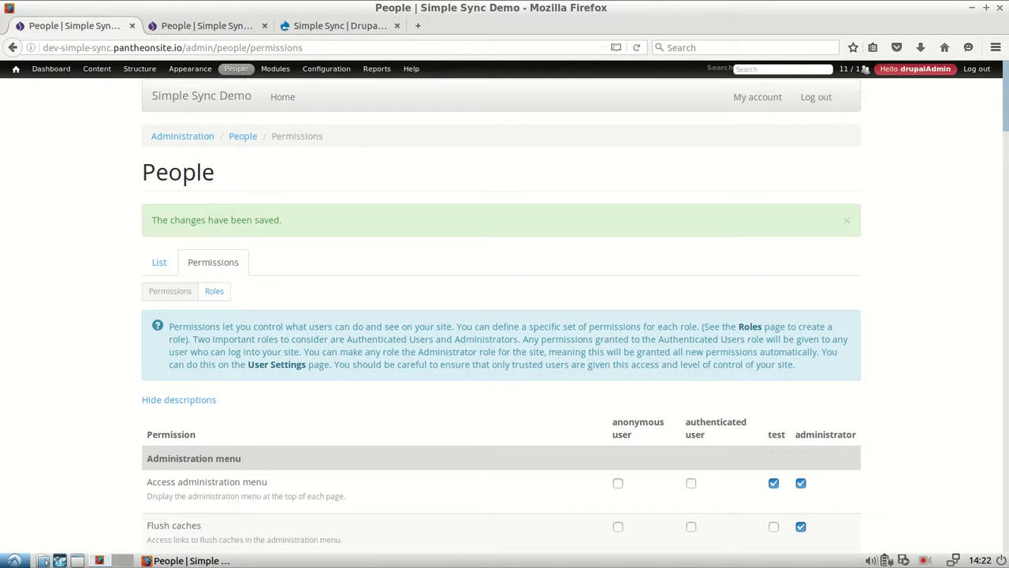
scroll(496, 341, "down", 20)
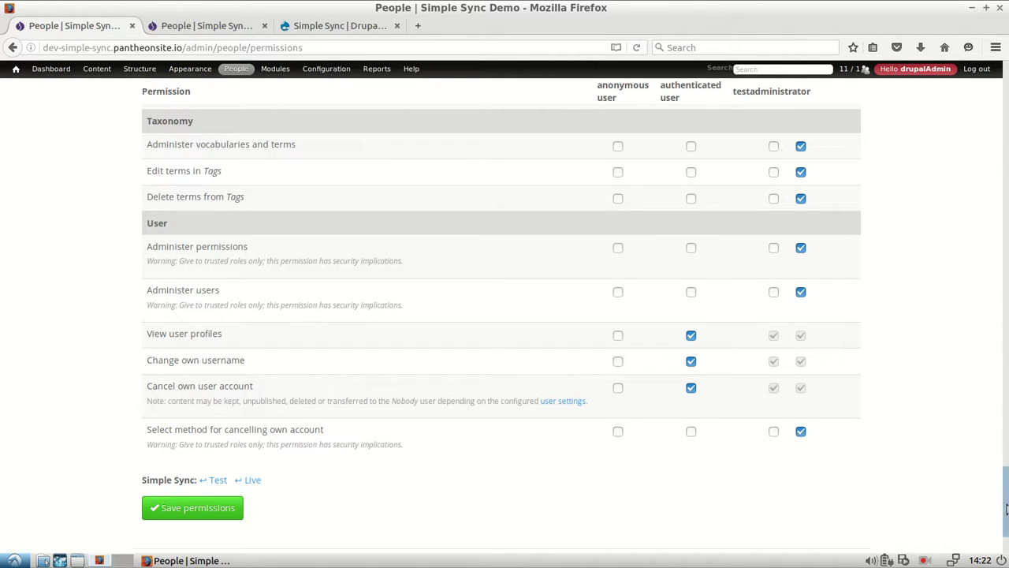
left_click_drag(1006, 509, 998, 79)
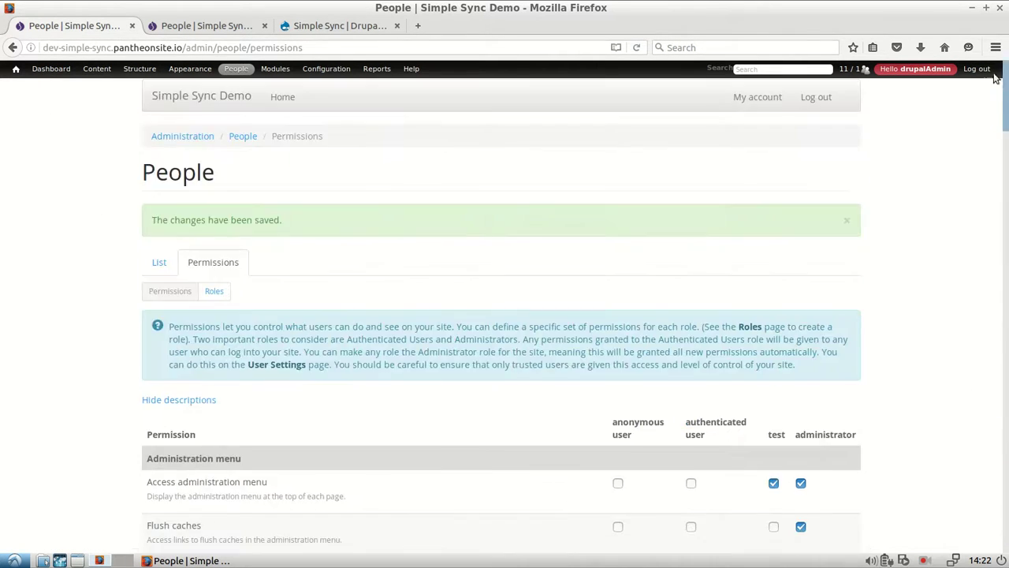
- On the Dev site, change the Simple Sync basic page's title to "Simple Sync UPDATED" and save the page
left_click(166, 100)
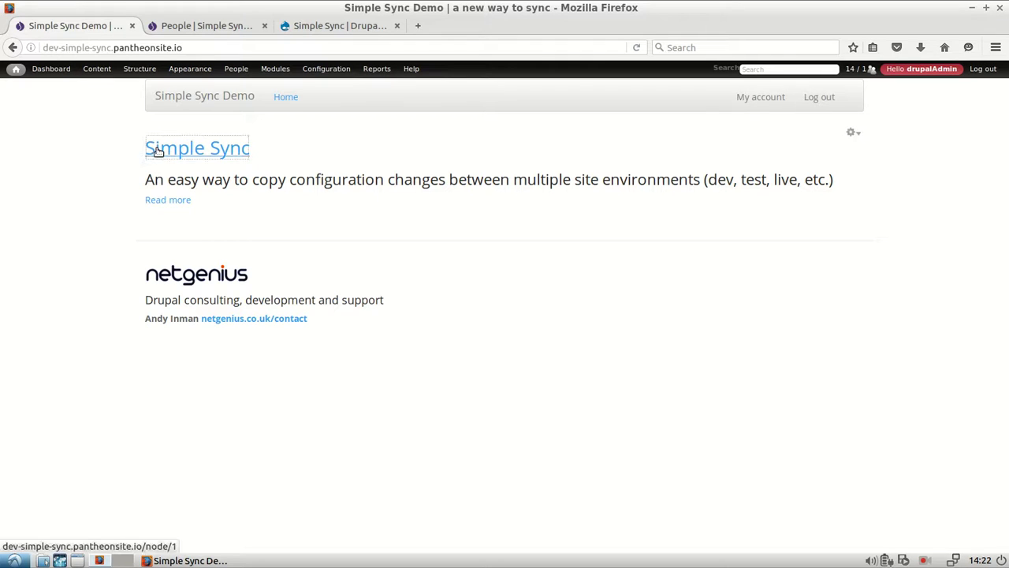
left_click(155, 149)
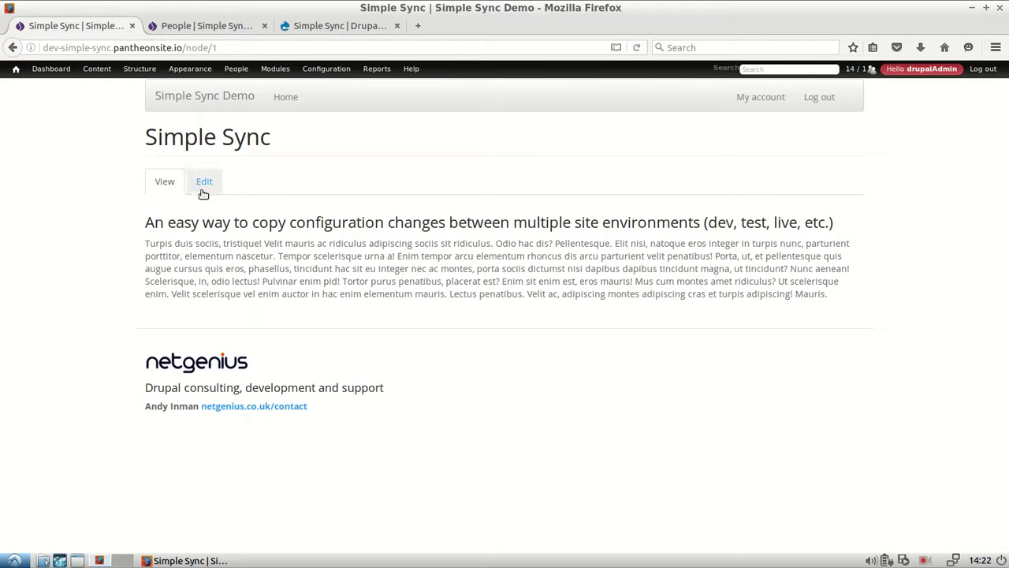
left_click(207, 182)
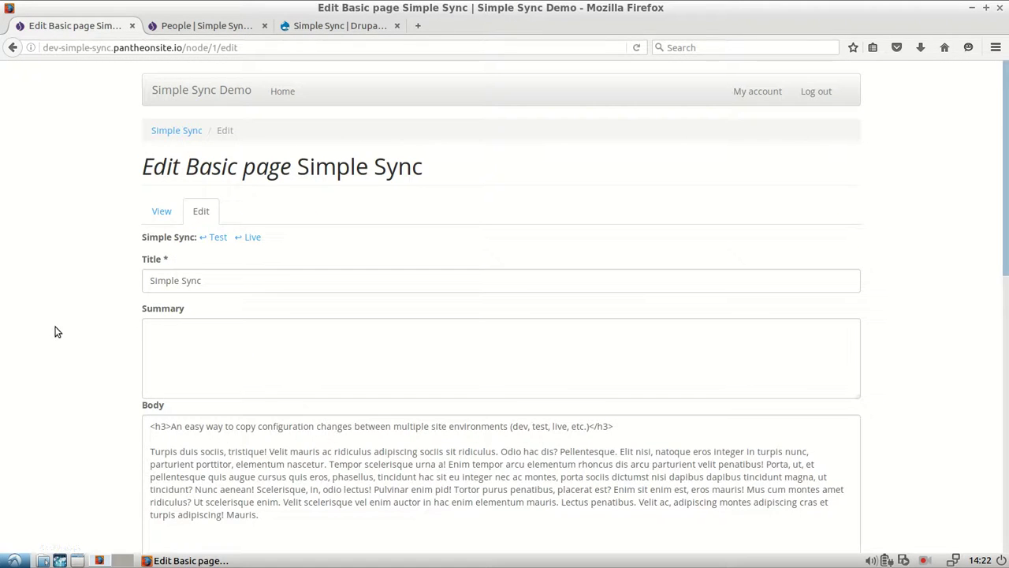
scroll(63, 333, "down", 3)
left_click(238, 134)
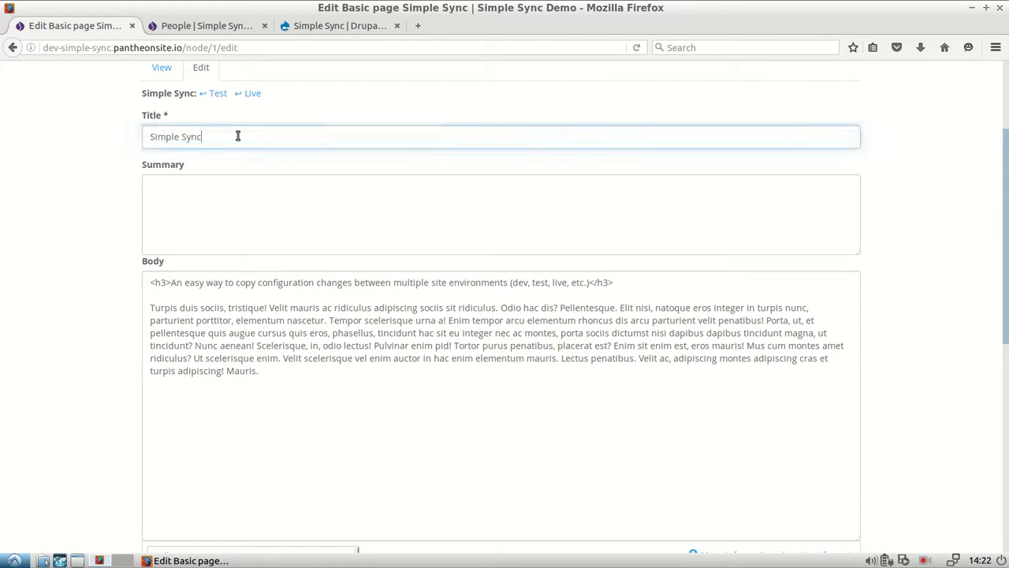
type("UPDATED")
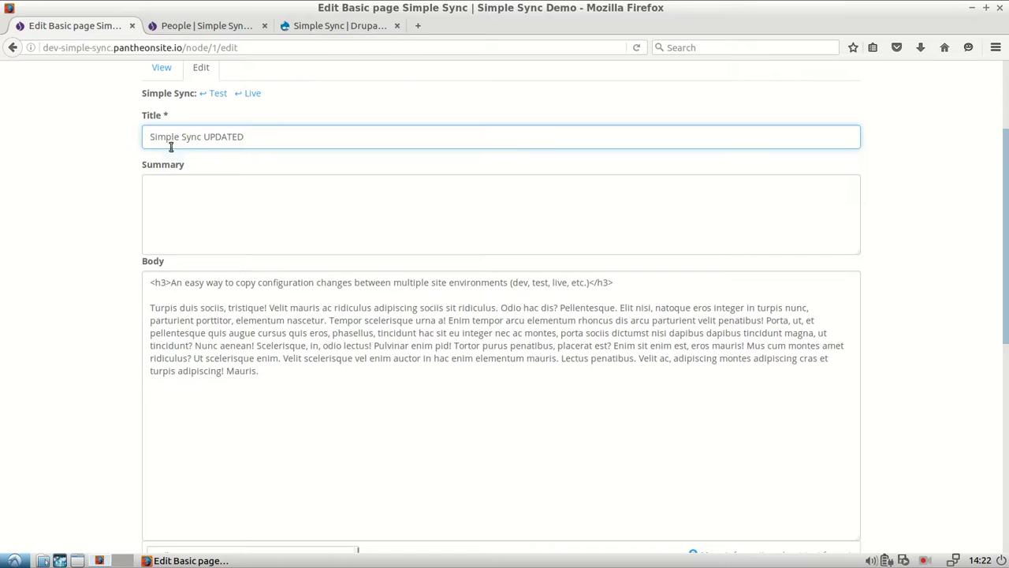
scroll(118, 433, "down", 9)
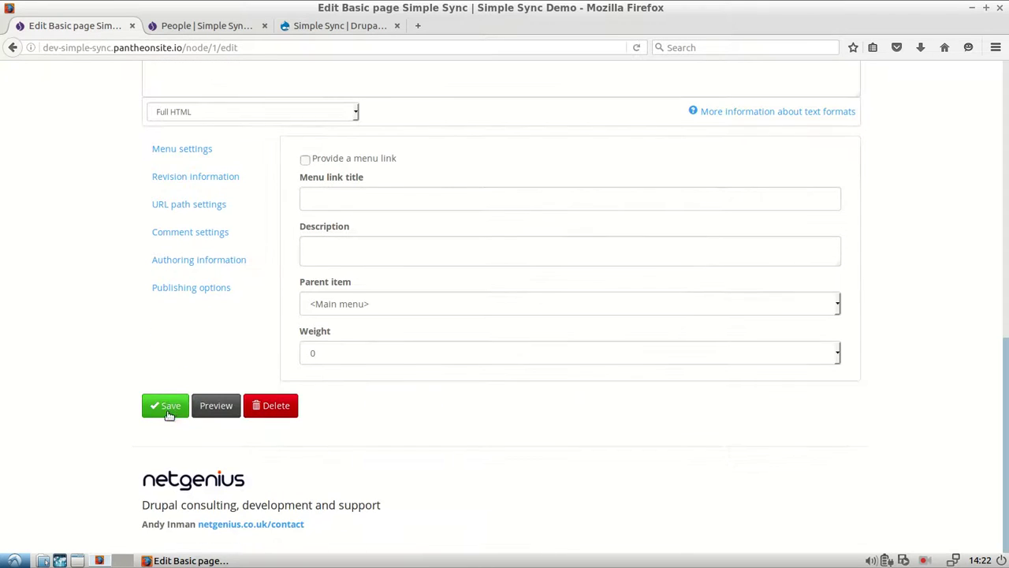
left_click(172, 408)
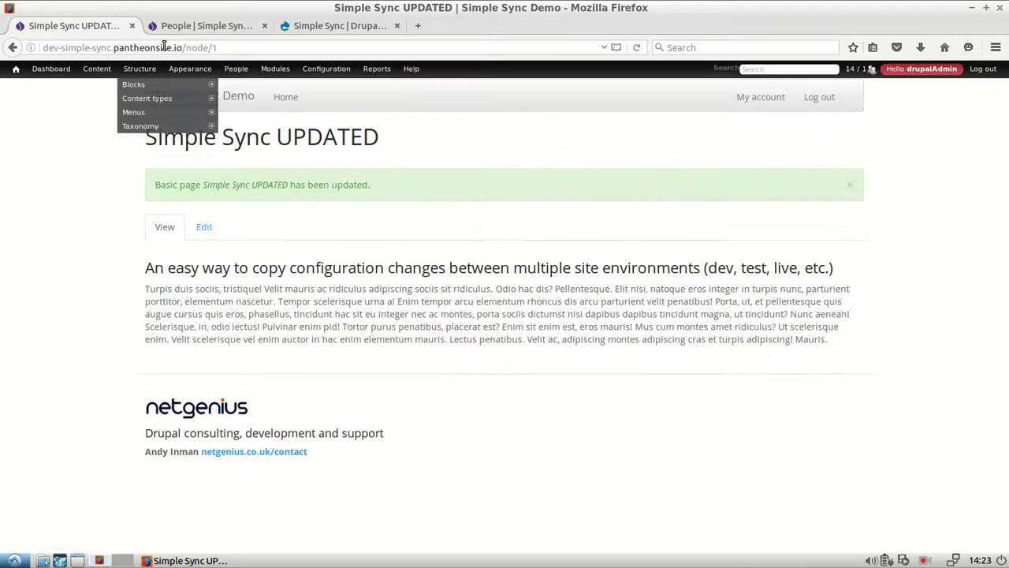
- View the Test site's Simple Sync page in a private window and log in at /user with the saved administrator username and password
left_click(183, 27)
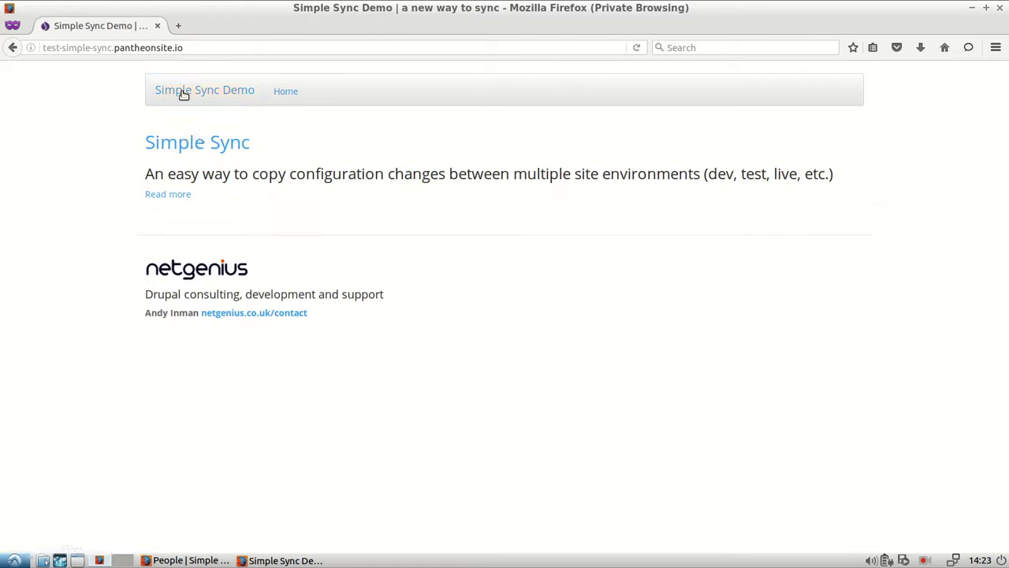
left_click(197, 141)
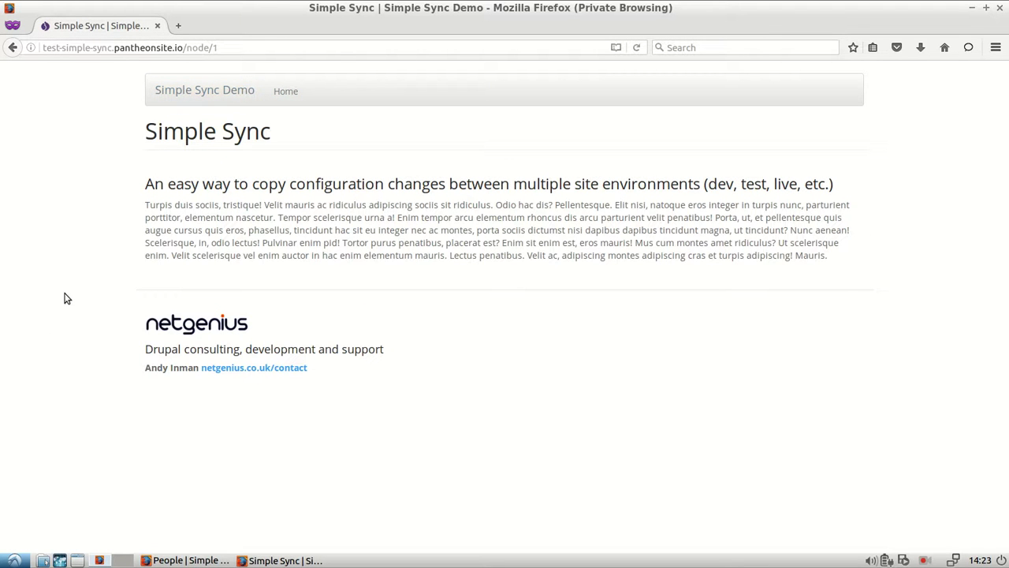
left_click_drag(188, 49, 378, 81)
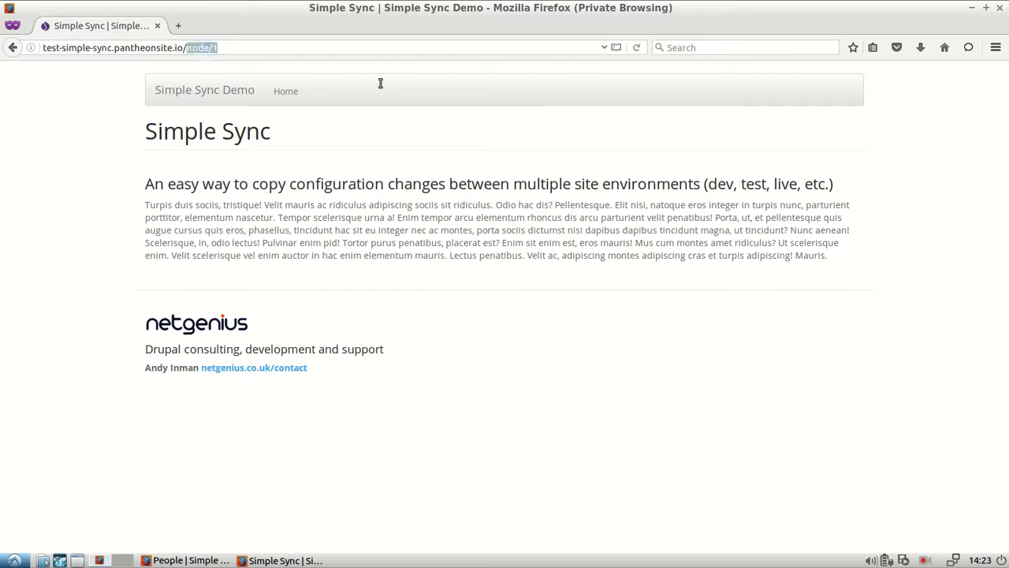
type("user")
key("Return")
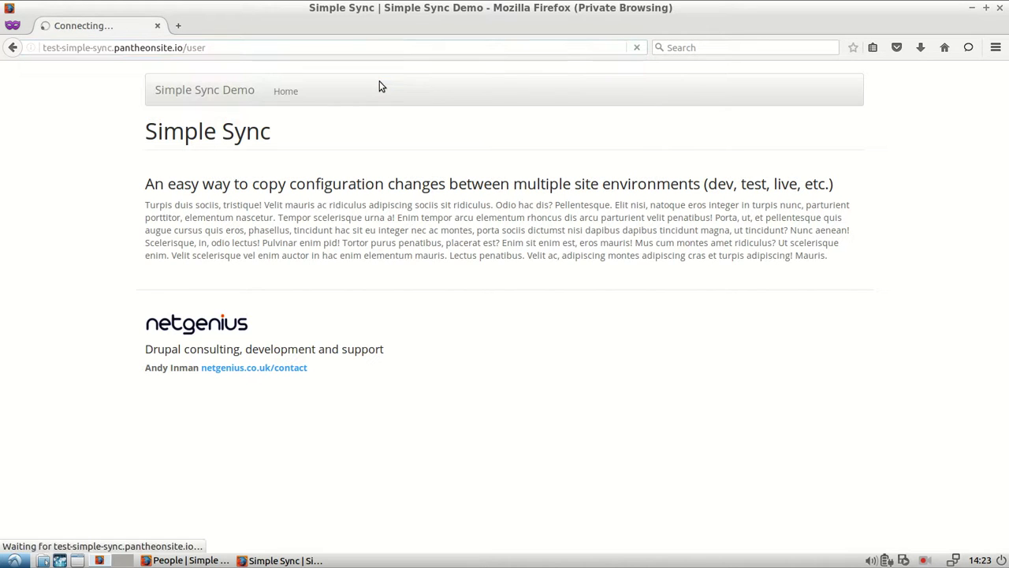
key("Down")
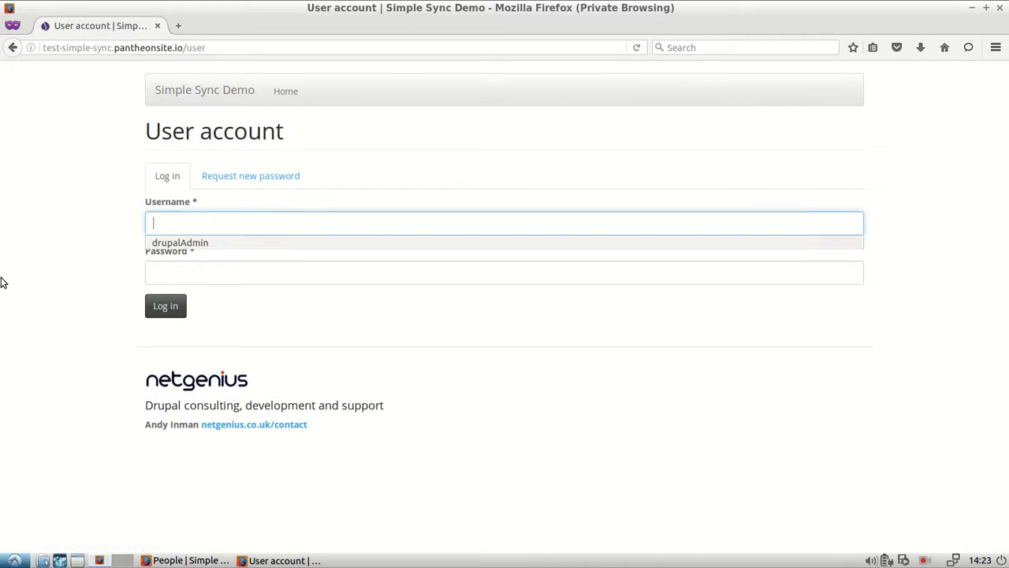
key("Down")
key("Return")
left_click(175, 311)
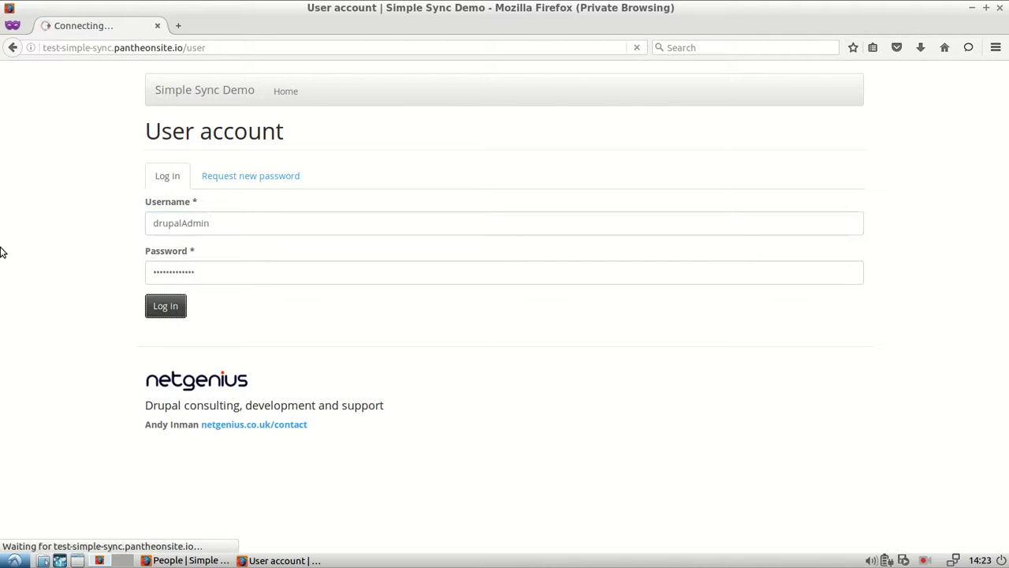
- Open the Test site's Simple Sync page for editing, sync it from Dev and save the updated title
left_click(176, 97)
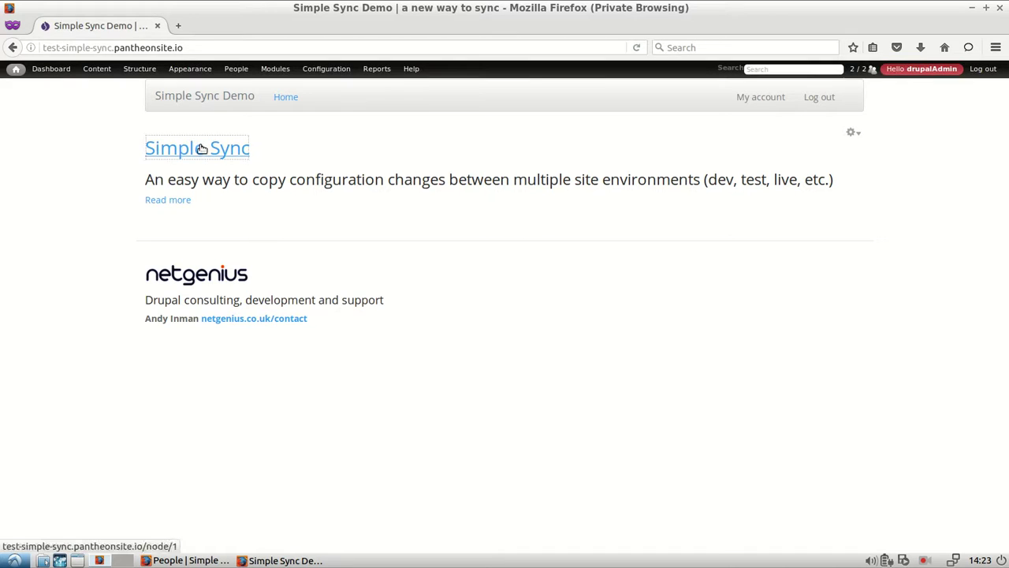
left_click(201, 150)
left_click(205, 187)
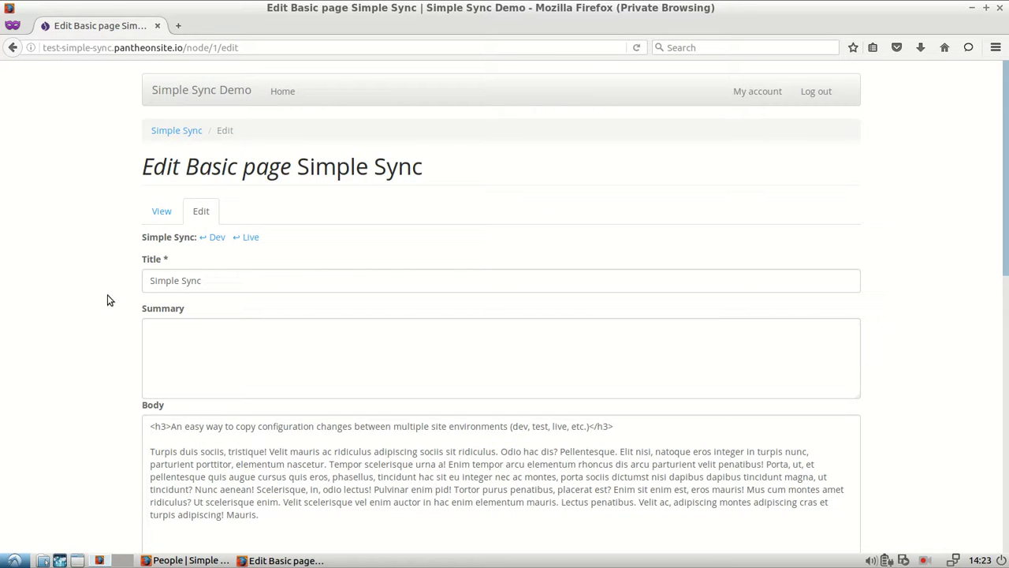
scroll(107, 315, "down", 10)
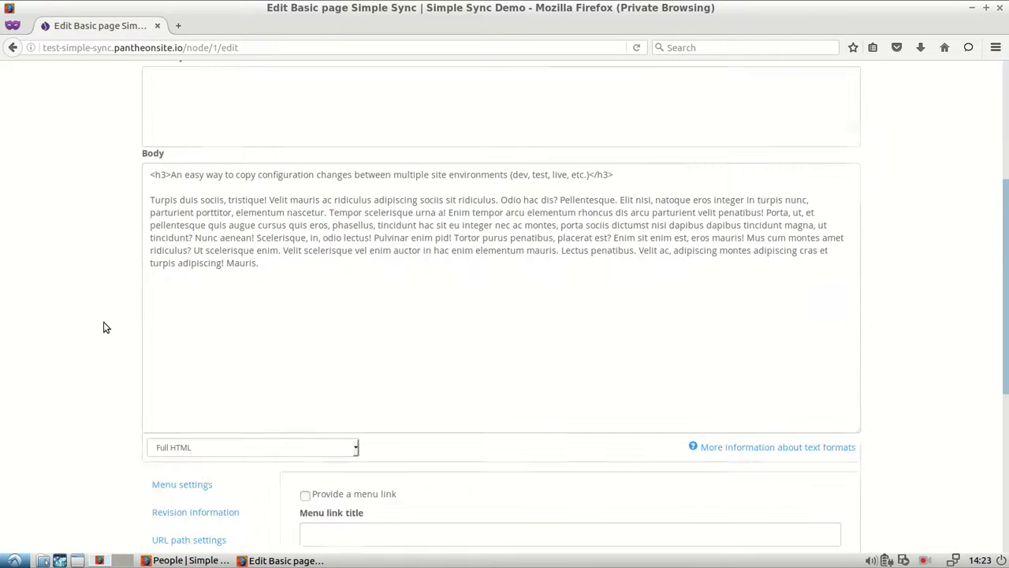
scroll(133, 339, "up", 10)
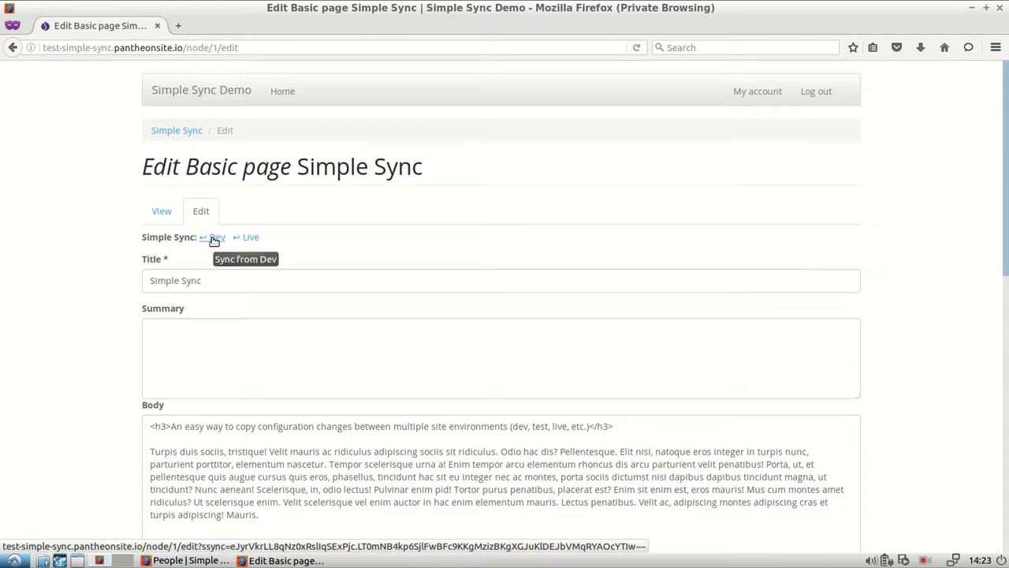
left_click(215, 238)
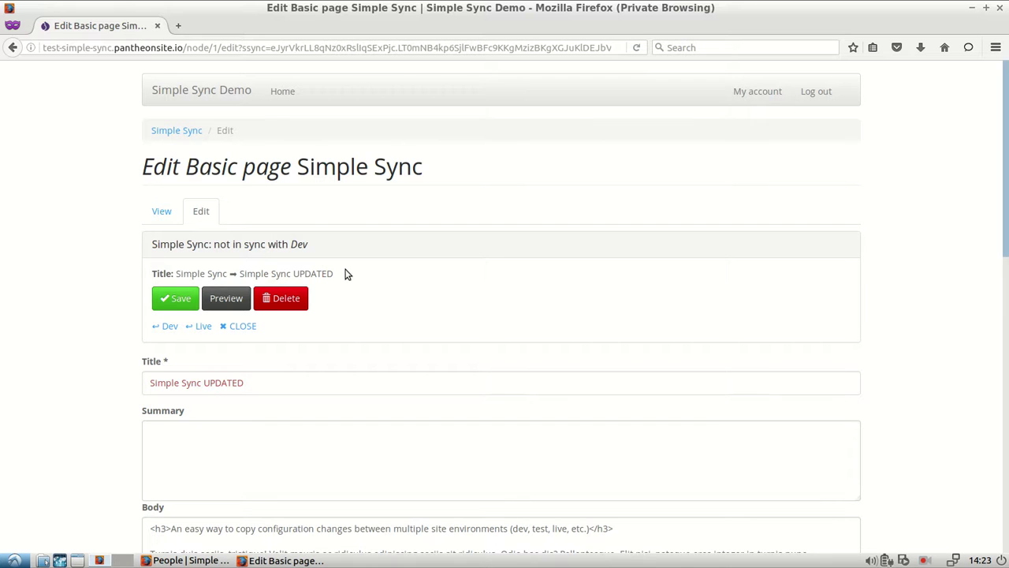
left_click(170, 298)
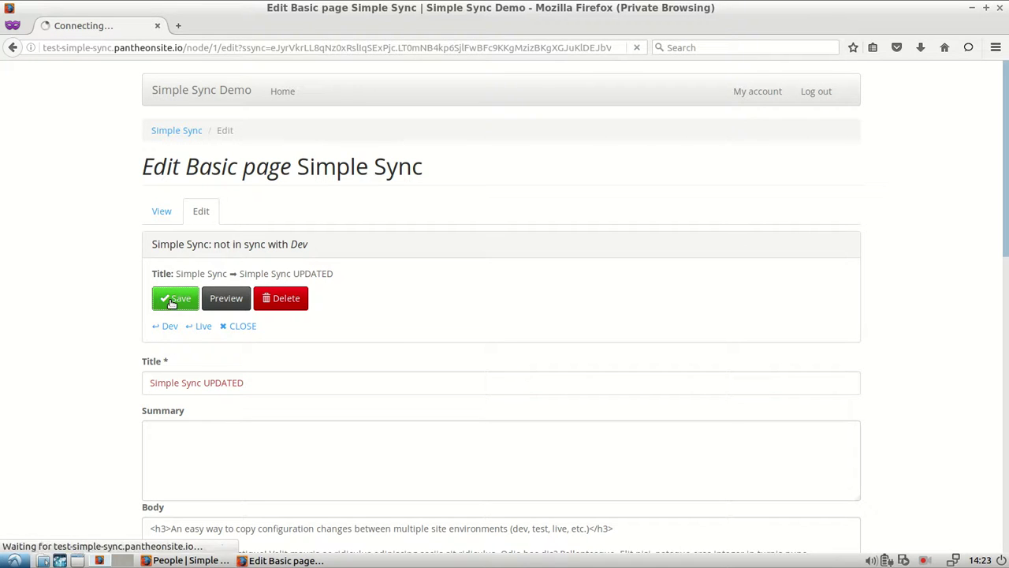
- Check the title and body in the Test page's edit form, and return to the page view
left_click(203, 227)
scroll(97, 198, "down", 3)
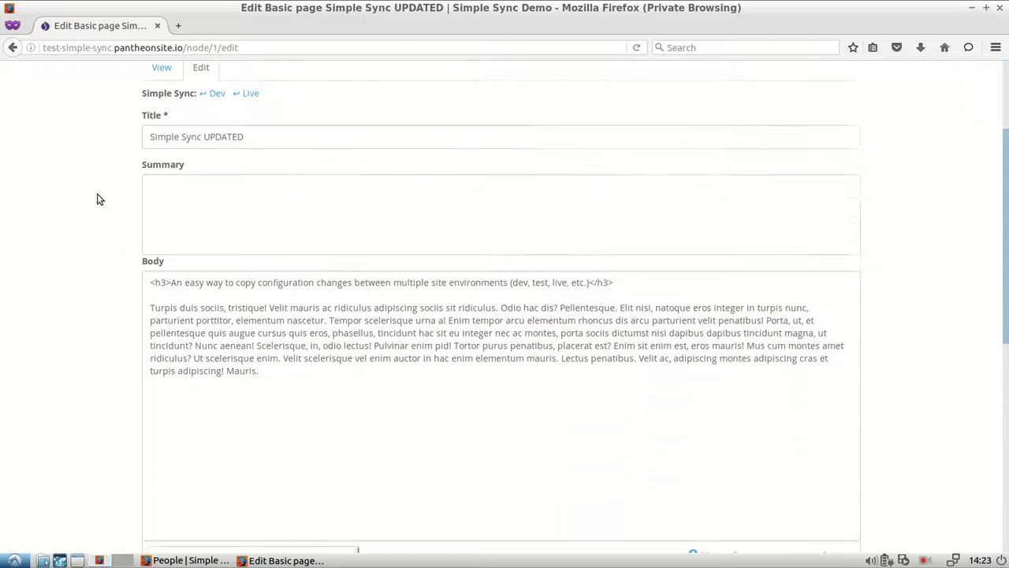
scroll(76, 318, "up", 3)
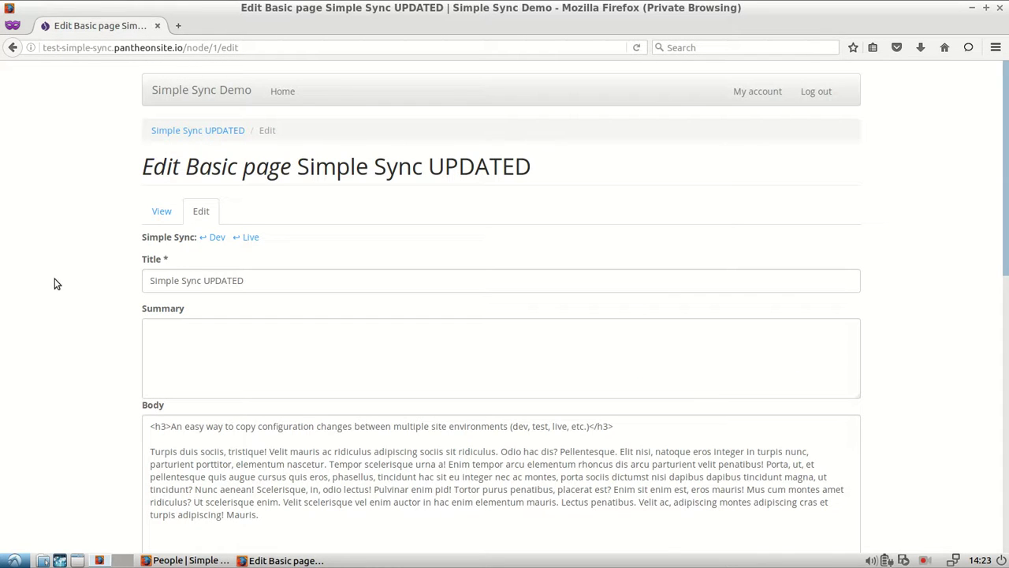
left_click(13, 47)
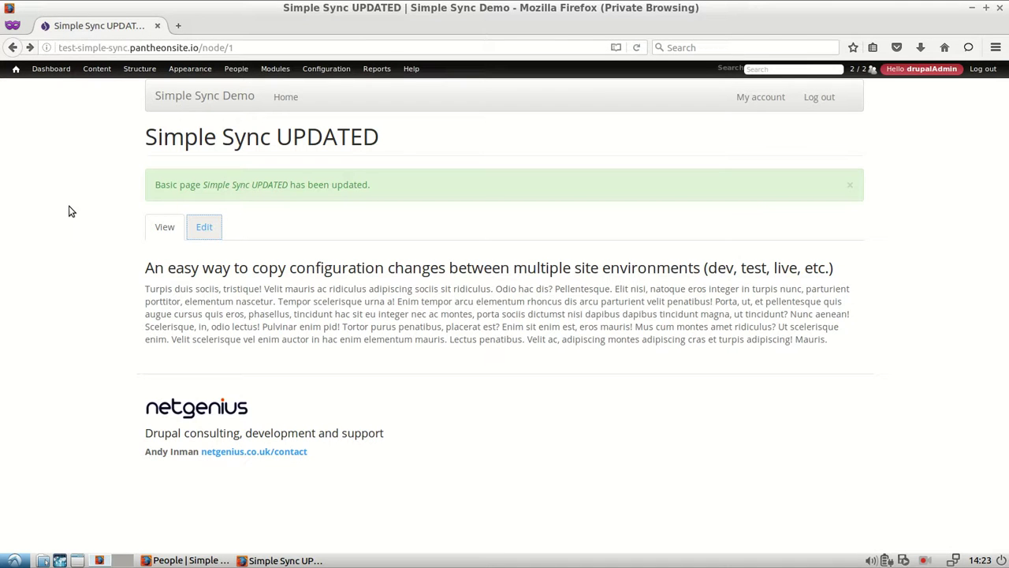
- Switch back to the regular Firefox window and open the Test site's home page
key("alt+Tab")
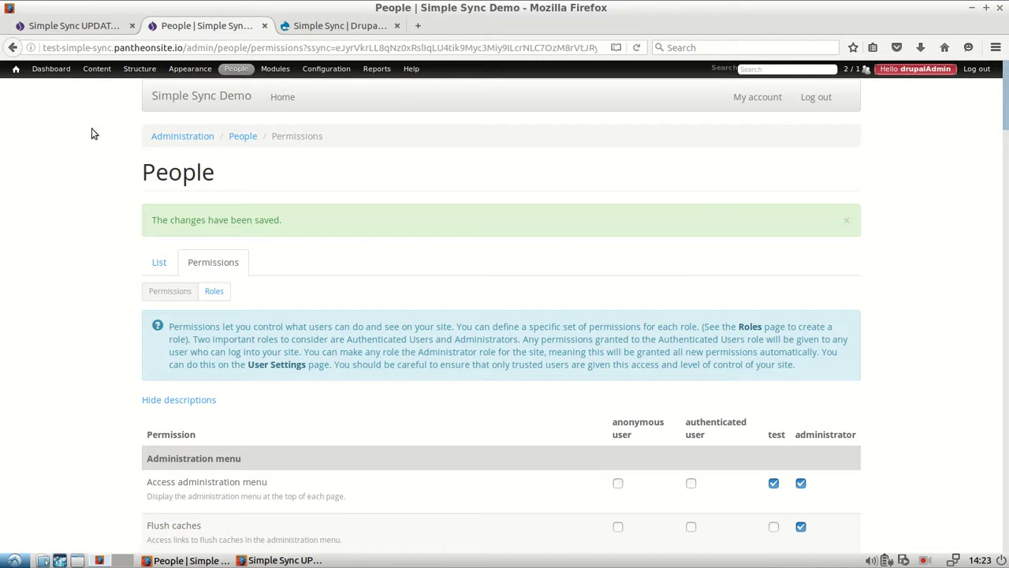
left_click(49, 49)
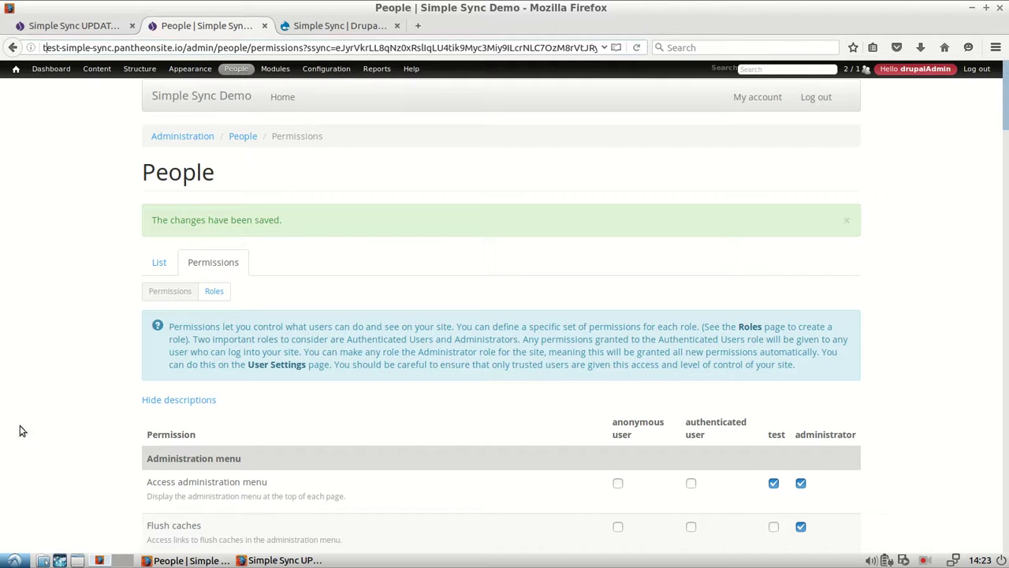
left_click(174, 96)
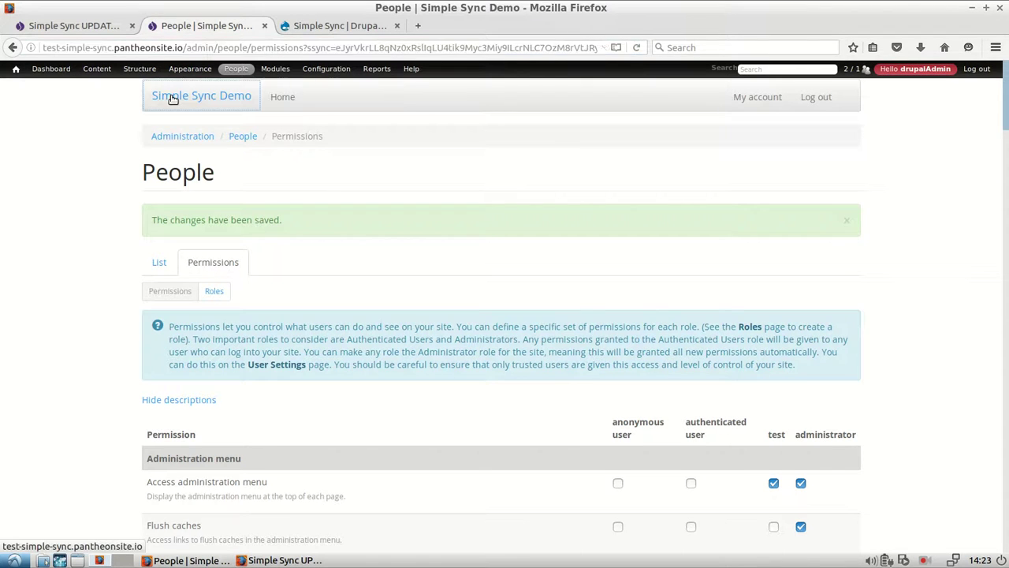
- Review the Simple Sync project page on drupal.org, including its description, project information and downloads
left_click(331, 25)
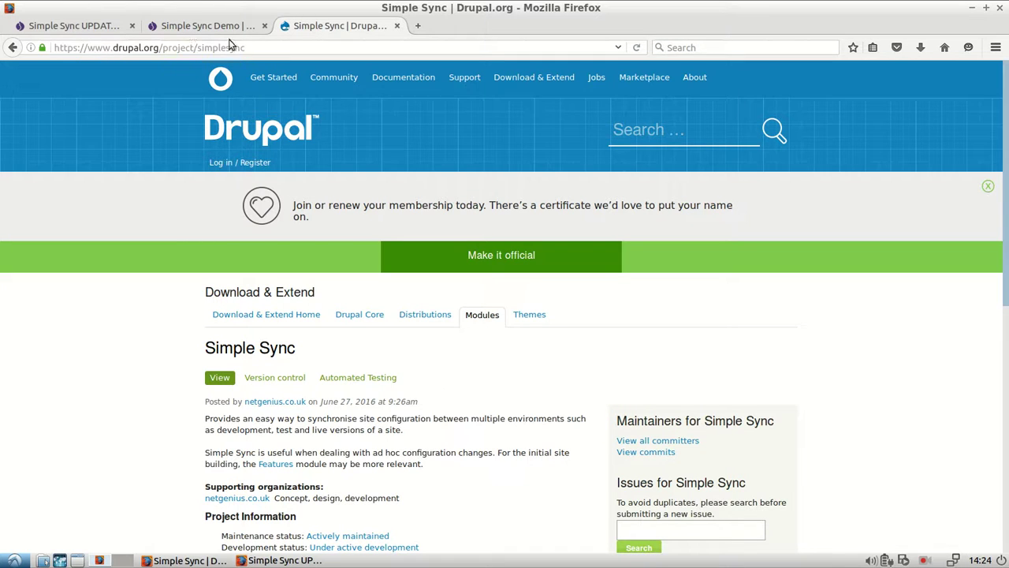
scroll(101, 475, "down", 5)
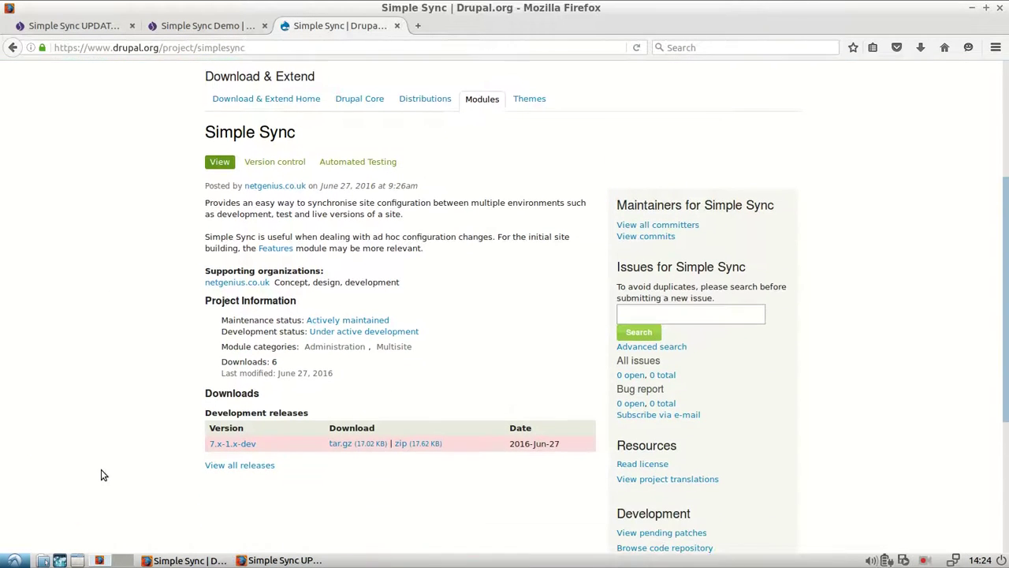
scroll(79, 320, "up", 4)
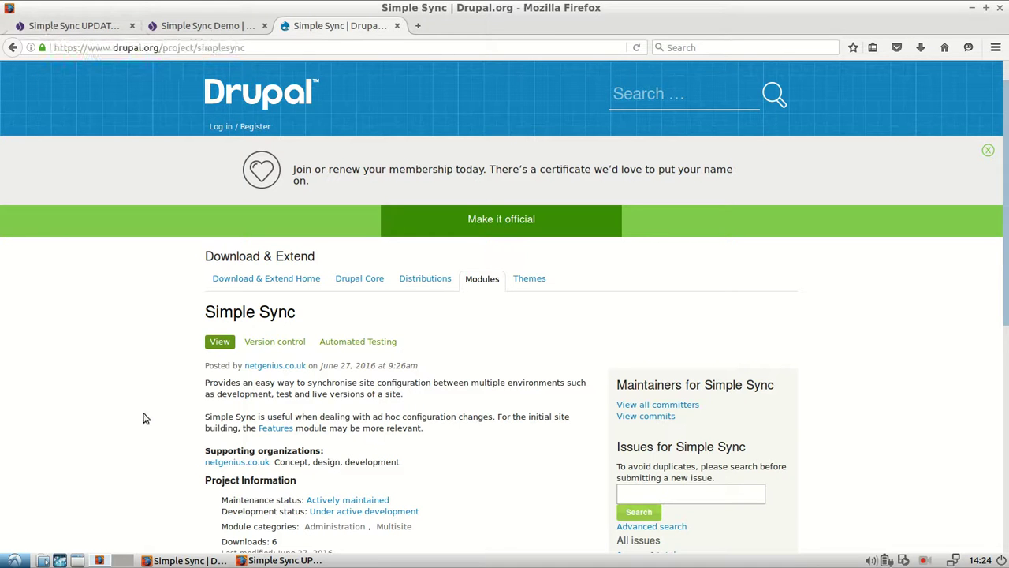
scroll(577, 467, "down", 1)
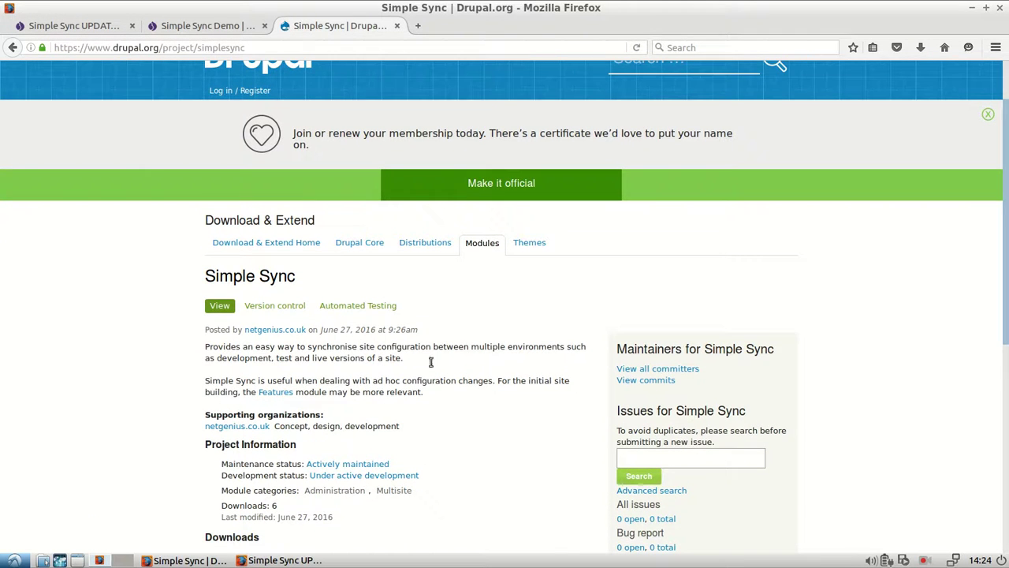